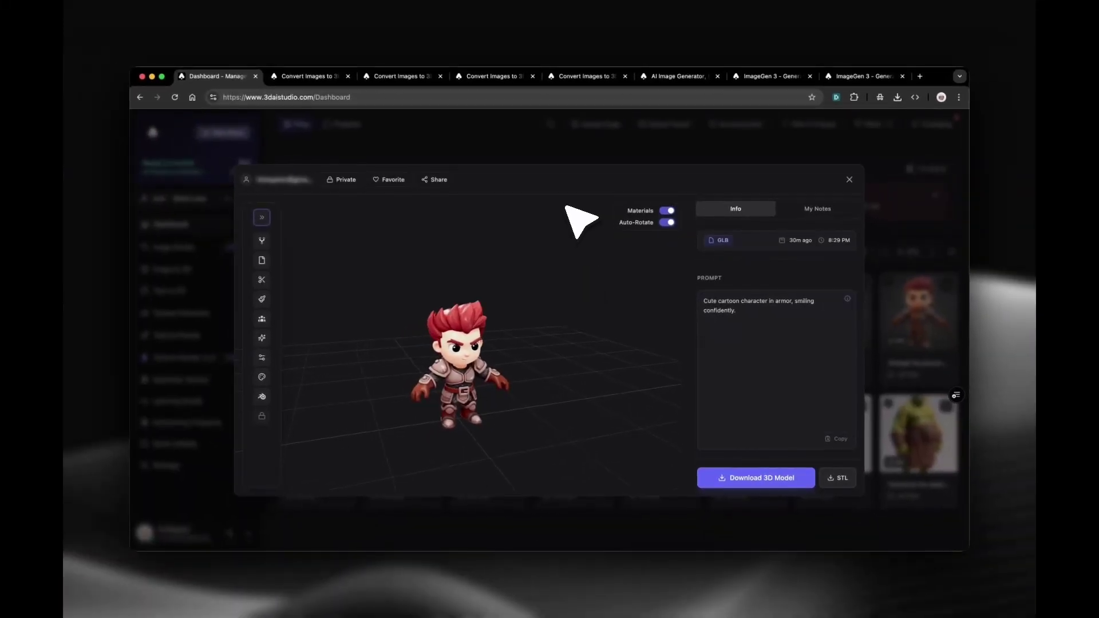
Switch from the dashboard's model preview to the Image to 3D page
{"action": "left_click", "coordinate": [309, 76]}
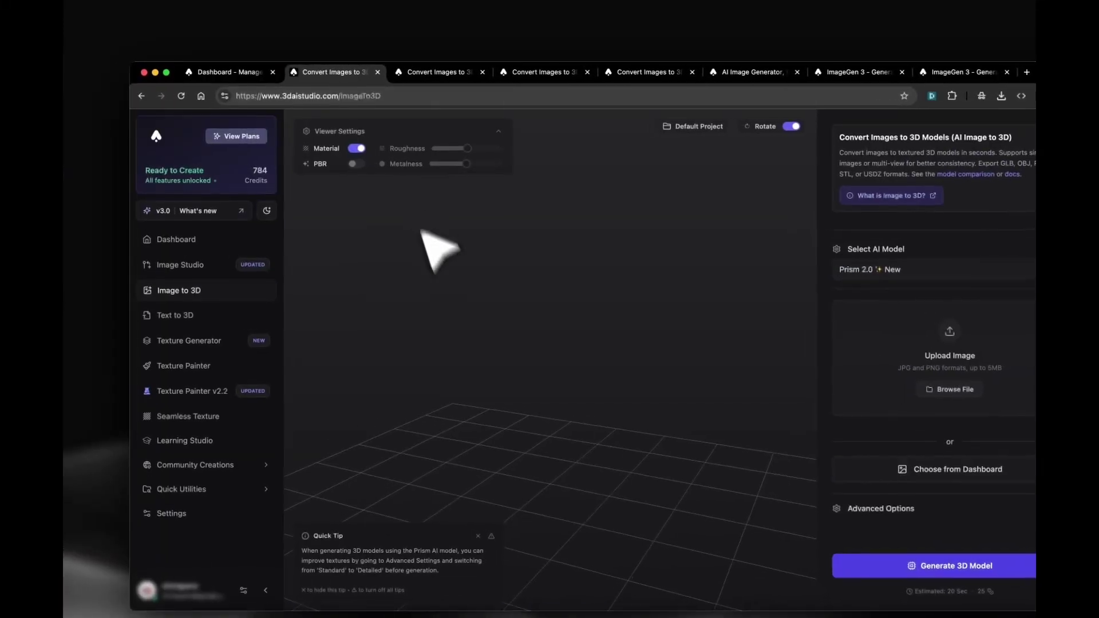
{"action": "left_click", "coordinate": [229, 72]}
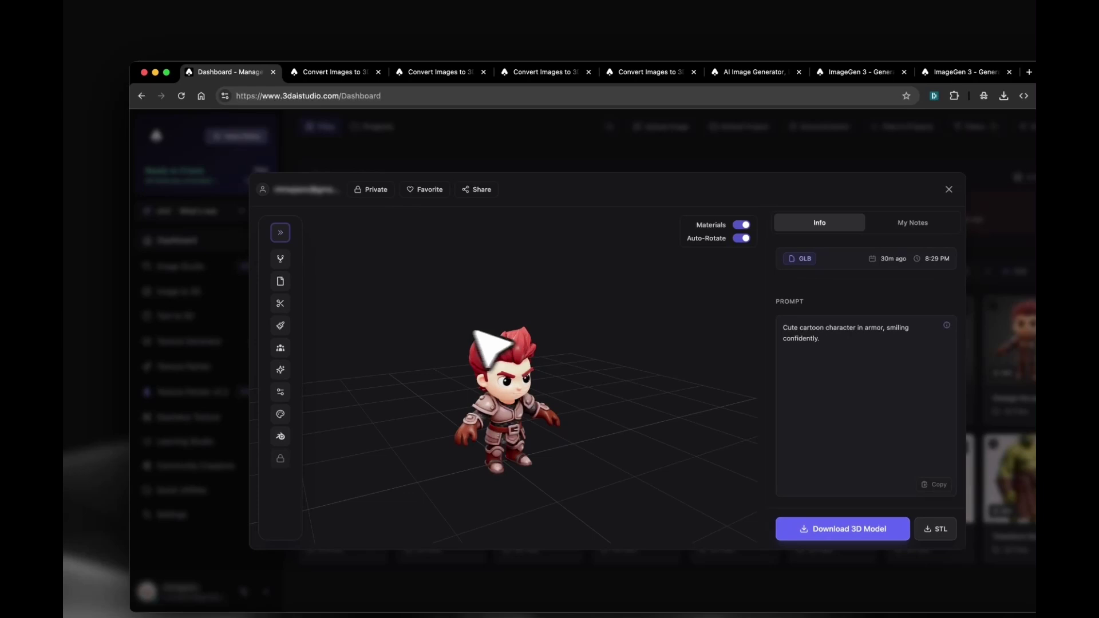
{"action": "left_click", "coordinate": [332, 72]}
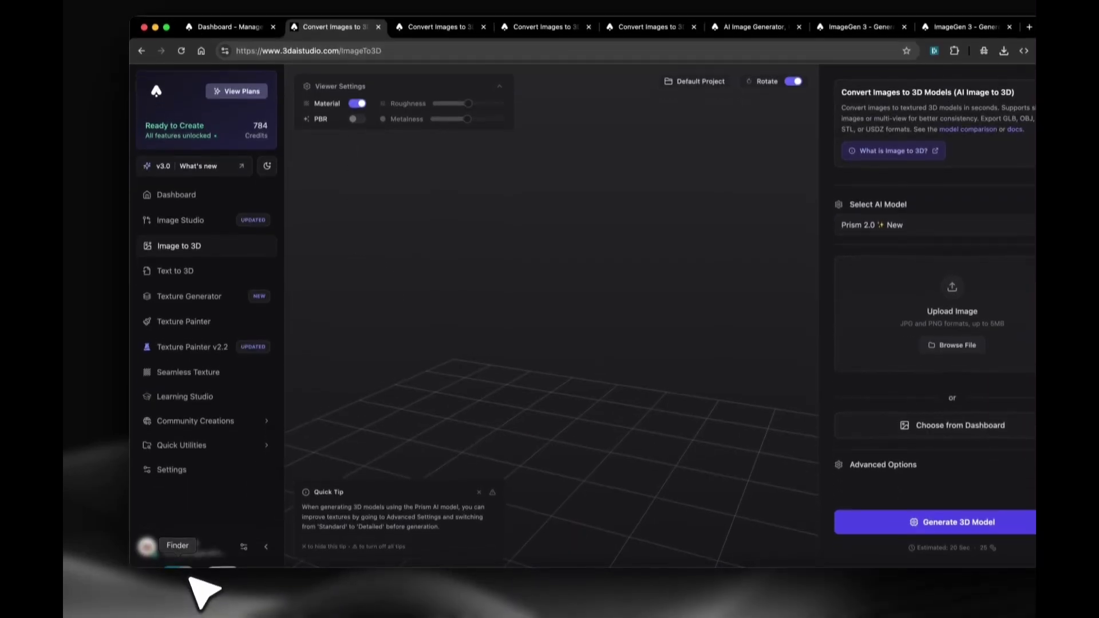
Browse the Images folder in Finder and upload sketch.jpg as the source image for the 3D conversion
{"action": "left_click", "coordinate": [192, 580]}
{"action": "left_click", "coordinate": [336, 452]}
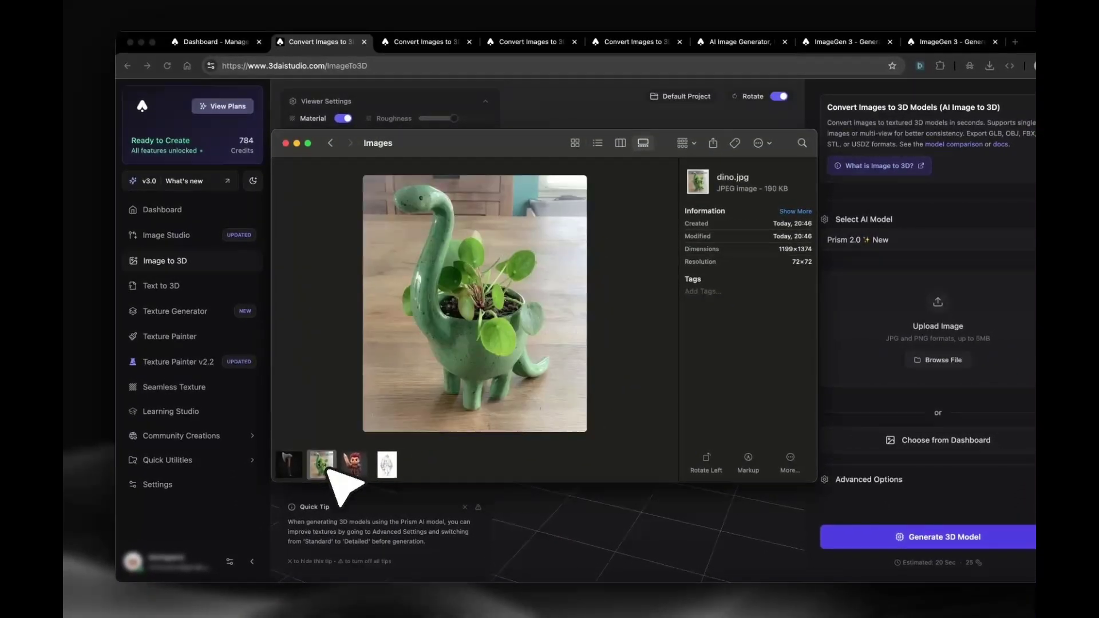
{"action": "left_click", "coordinate": [357, 466]}
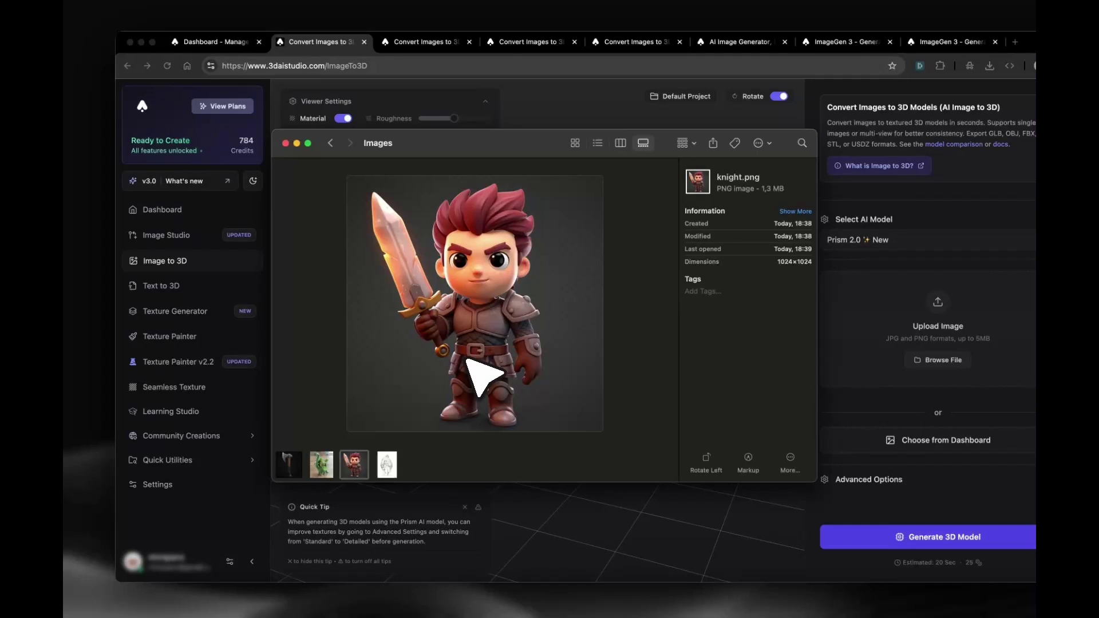
{"action": "left_click", "coordinate": [388, 465]}
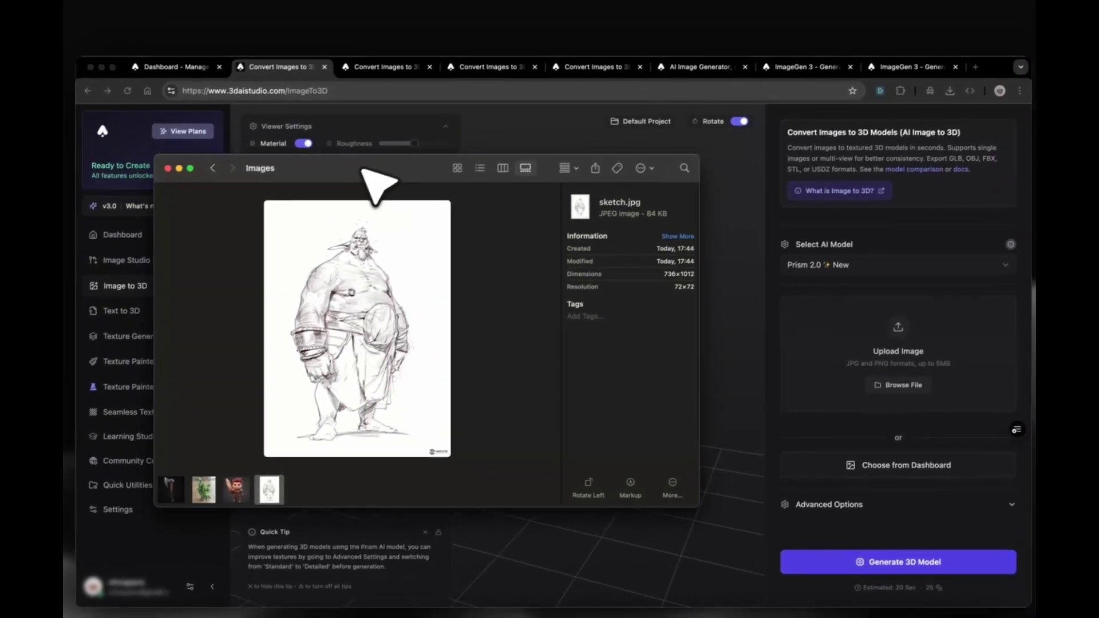
{"action": "mouse_move", "coordinate": [515, 297]}
{"action": "left_mouse_down"}
{"action": "mouse_move", "coordinate": [754, 235]}
{"action": "mouse_move", "coordinate": [900, 324]}
{"action": "left_mouse_up"}
{"action": "scroll", "coordinate": [793, 310], "scroll_direction": "down", "scroll_amount": 3}
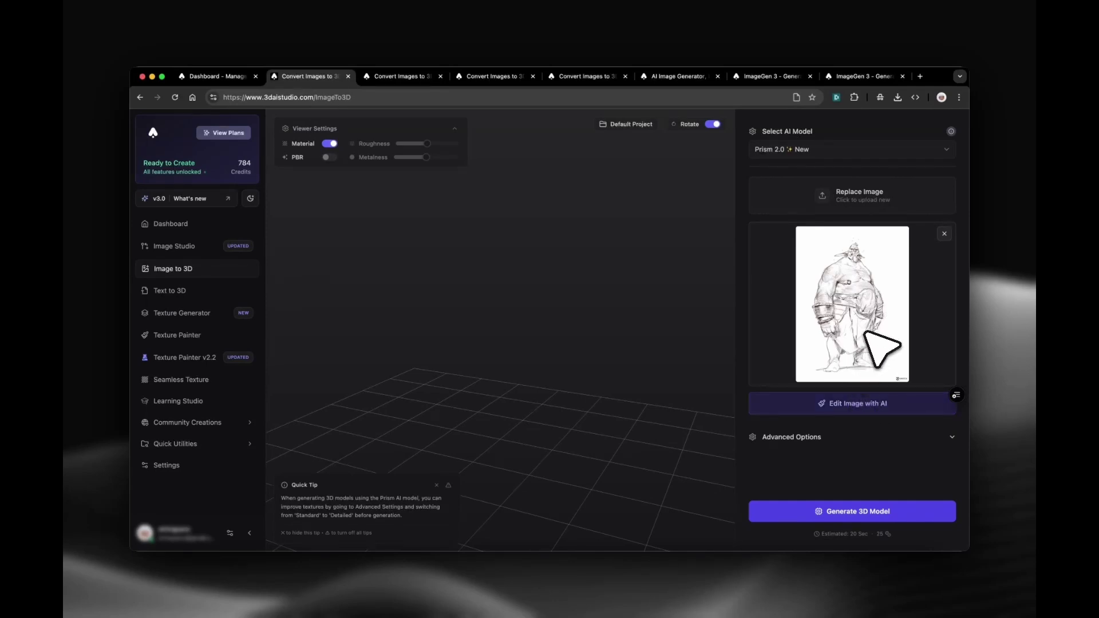
Generate image variations with "Transform the sketch into a clean, stylized 3D orc with smooth surfaces, pixar style, disney style" and use variation #4
{"action": "left_click", "coordinate": [870, 404]}
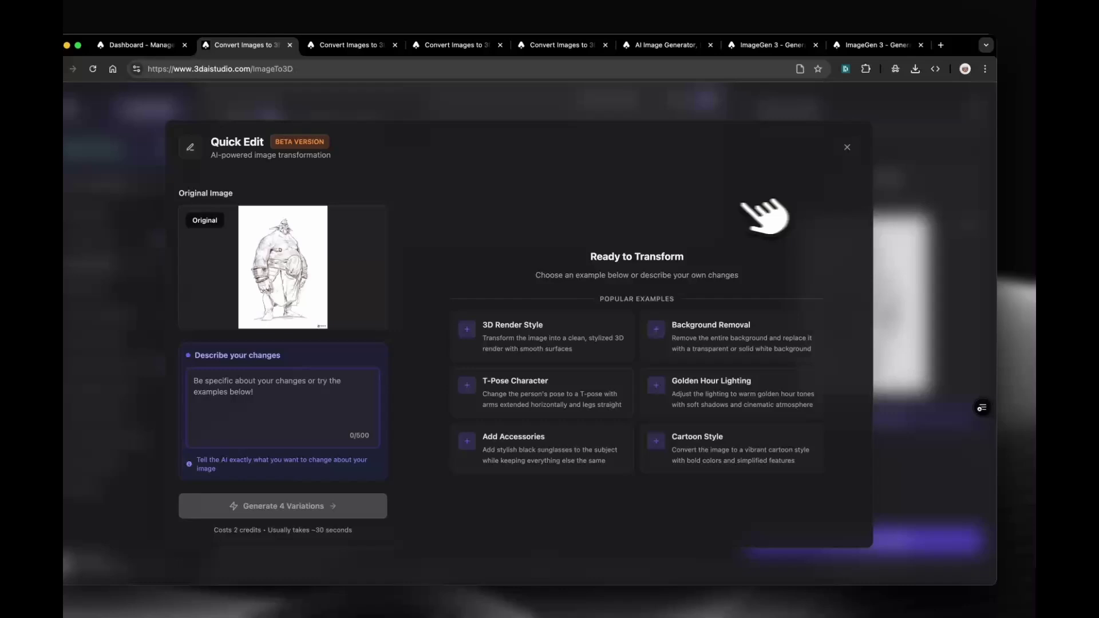
{"action": "left_click", "coordinate": [543, 335]}
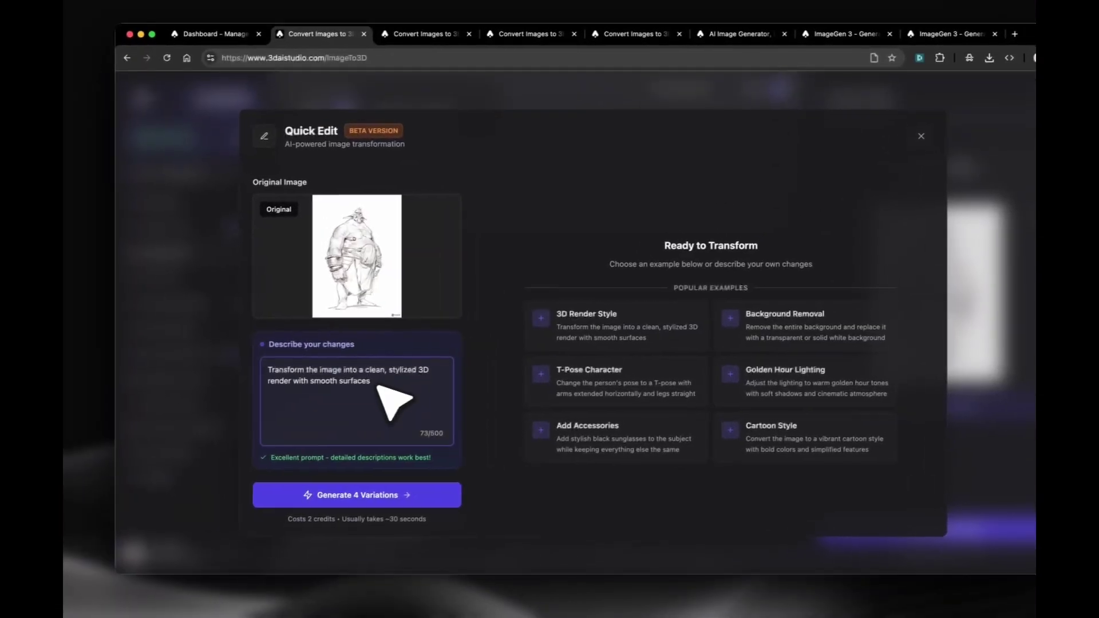
{"action": "double_click", "coordinate": [344, 372]}
{"action": "type", "text": "sketch"}
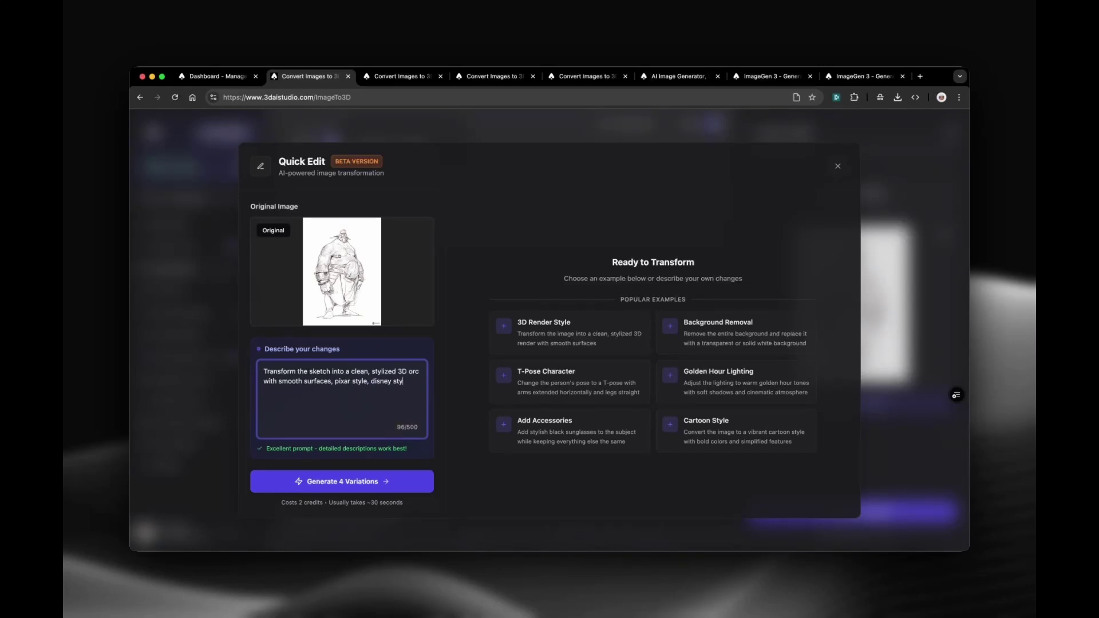
{"action": "left_click", "coordinate": [360, 481]}
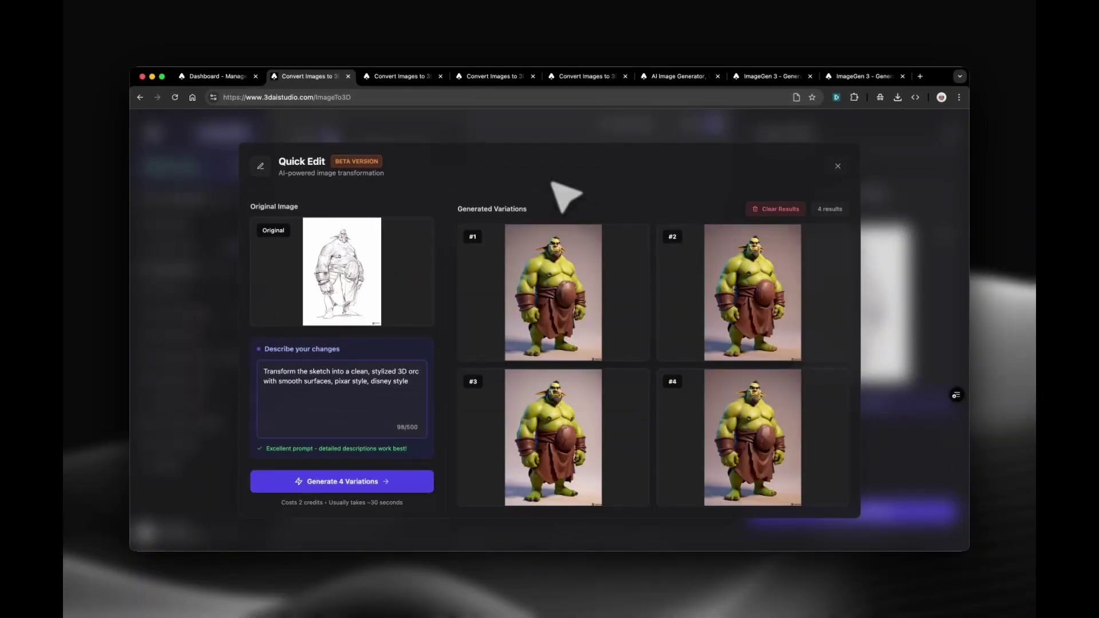
{"action": "mouse_move", "coordinate": [744, 436]}
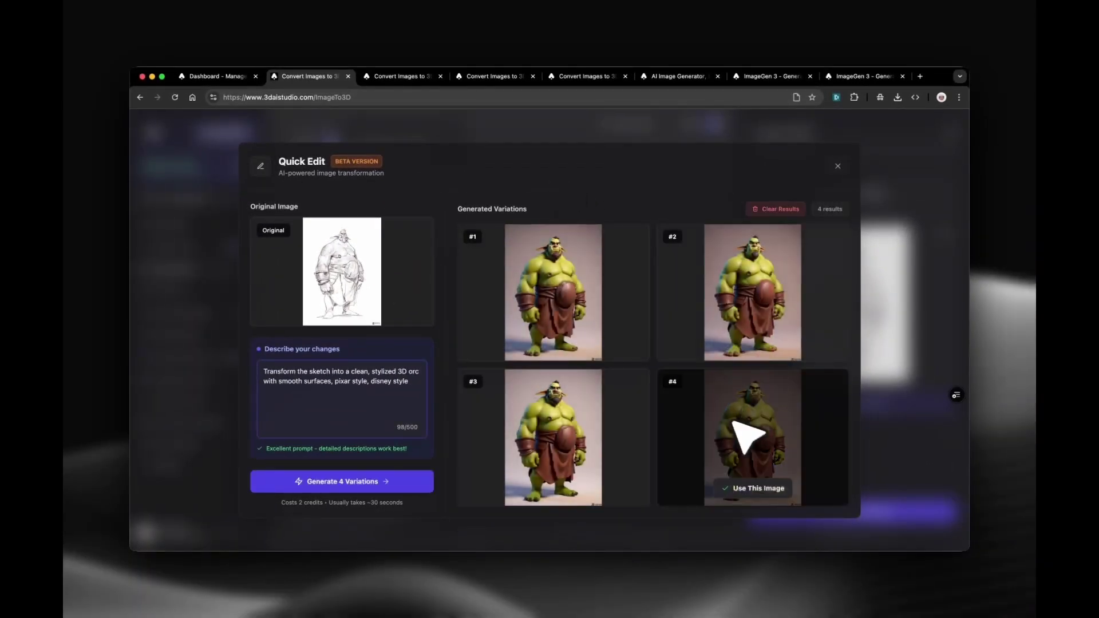
{"action": "left_click", "coordinate": [756, 489]}
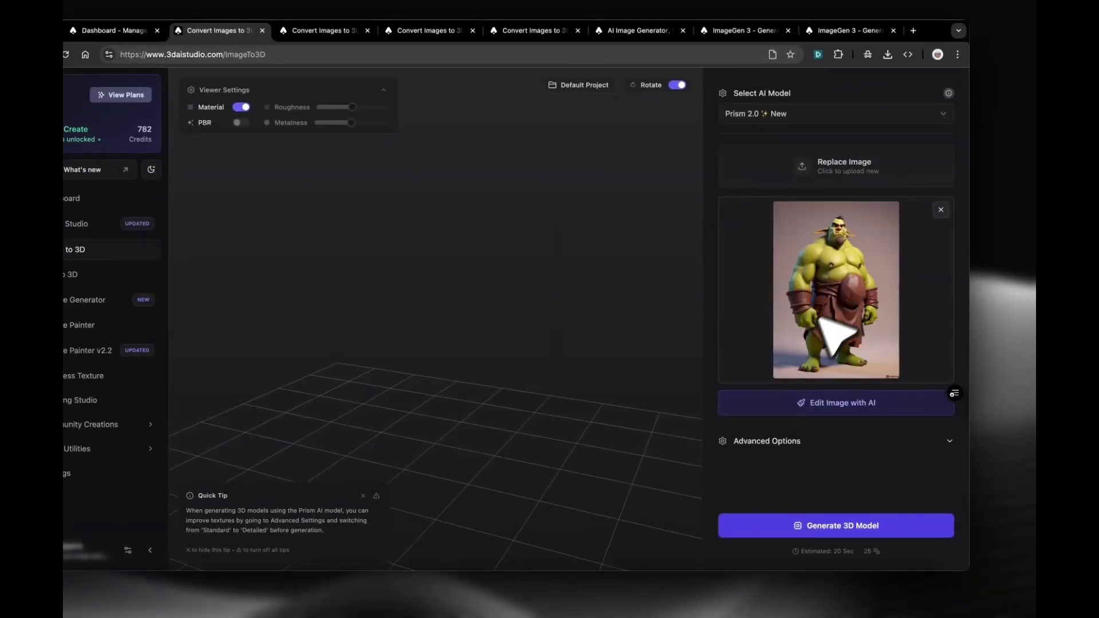
Generate the orc's 3D model with PBR disabled and the texture quality set to Detailed
{"action": "left_click", "coordinate": [767, 440]}
{"action": "scroll", "coordinate": [775, 449], "scroll_direction": "down", "scroll_amount": 5}
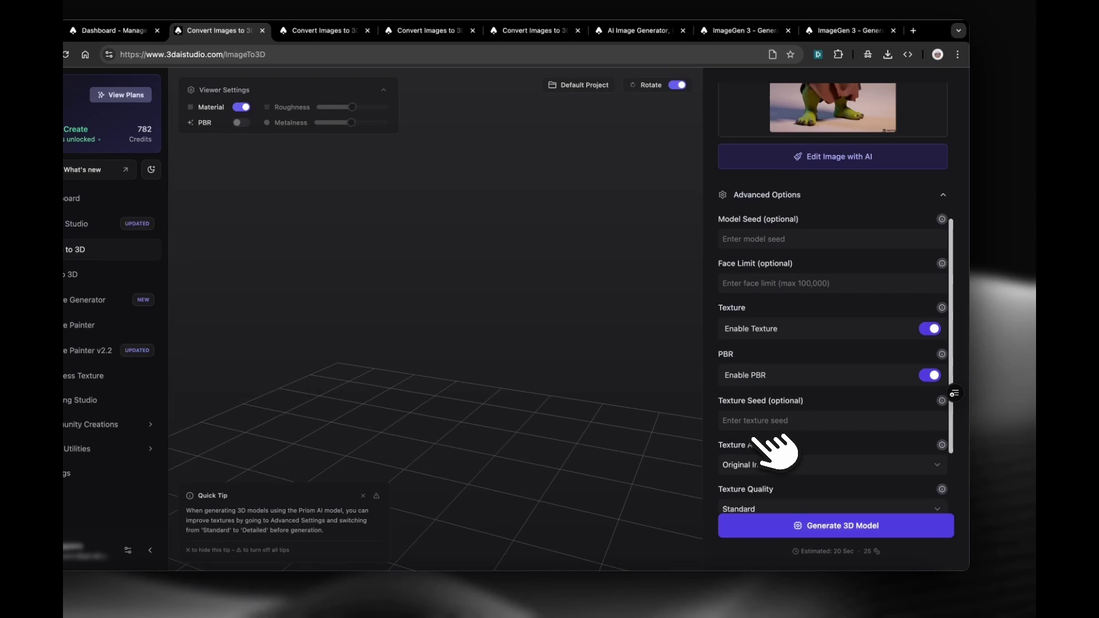
{"action": "left_click", "coordinate": [929, 328]}
{"action": "scroll", "coordinate": [859, 312], "scroll_direction": "down", "scroll_amount": 1}
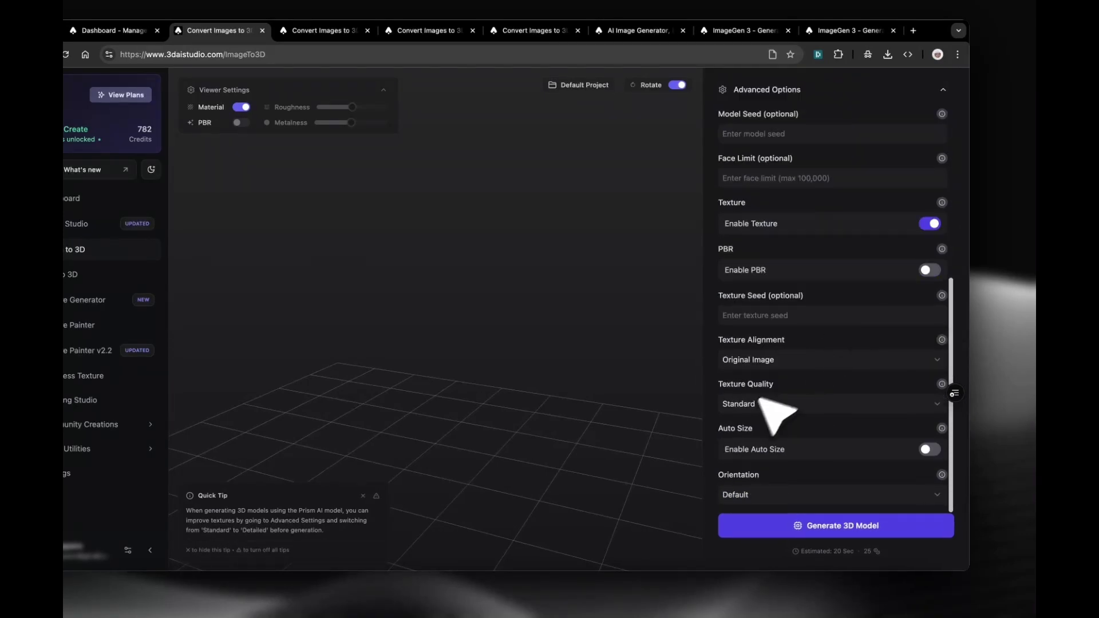
{"action": "left_click", "coordinate": [767, 404]}
{"action": "left_click", "coordinate": [768, 418]}
{"action": "scroll", "coordinate": [796, 381], "scroll_direction": "up", "scroll_amount": 4}
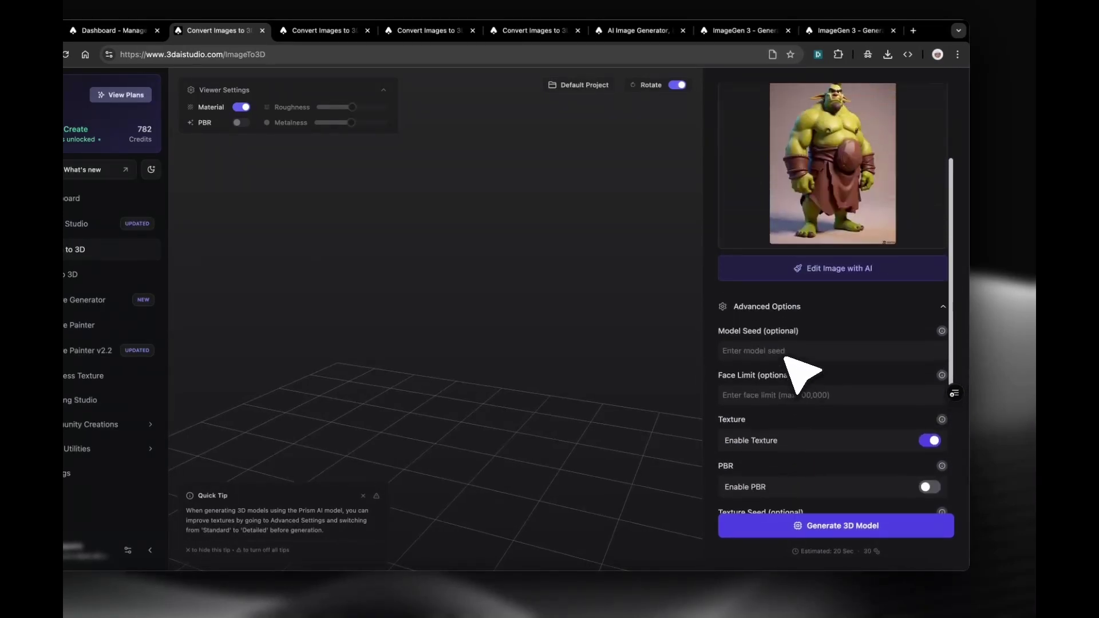
{"action": "left_click", "coordinate": [779, 308]}
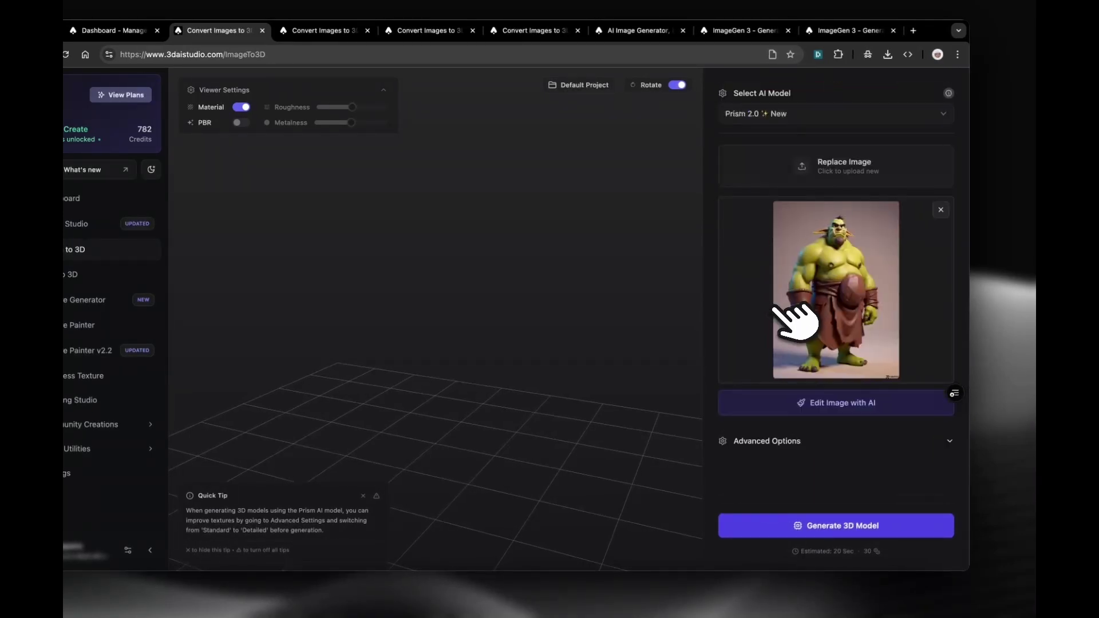
{"action": "left_click", "coordinate": [781, 526]}
Look through the available AI models and inspect the generated orc with its material display off and on
{"action": "left_click", "coordinate": [777, 115]}
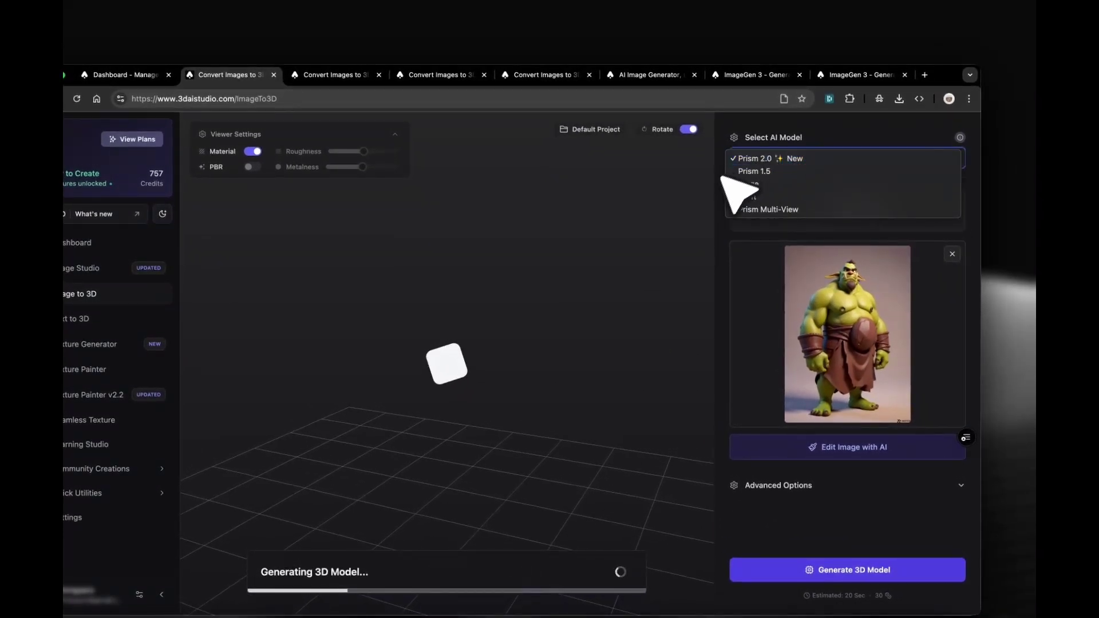
{"action": "left_click", "coordinate": [655, 240]}
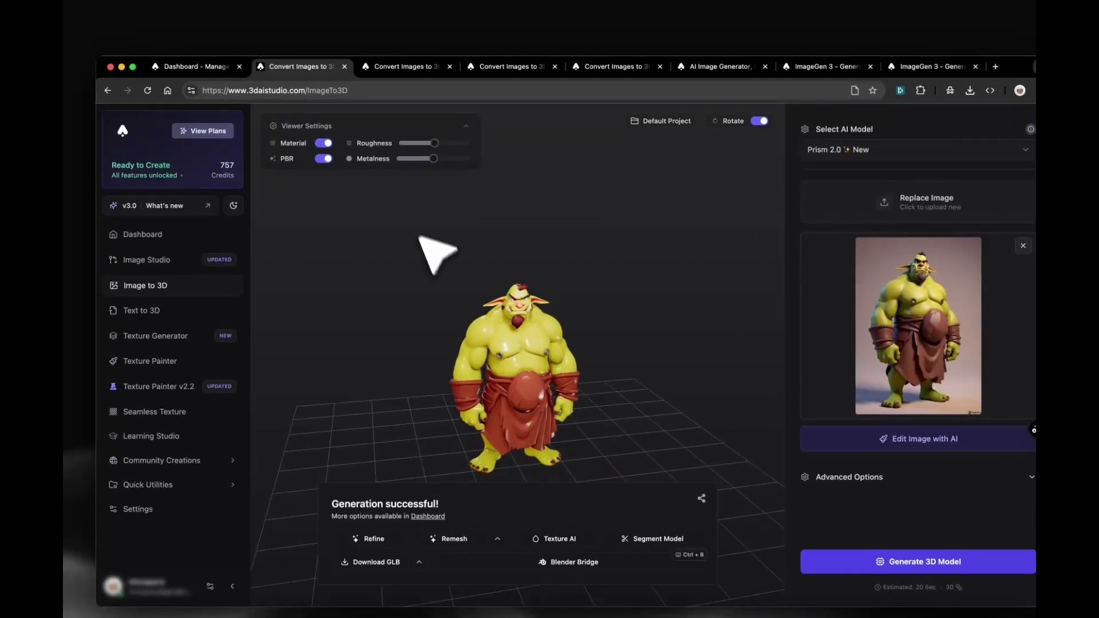
{"action": "left_click", "coordinate": [324, 143]}
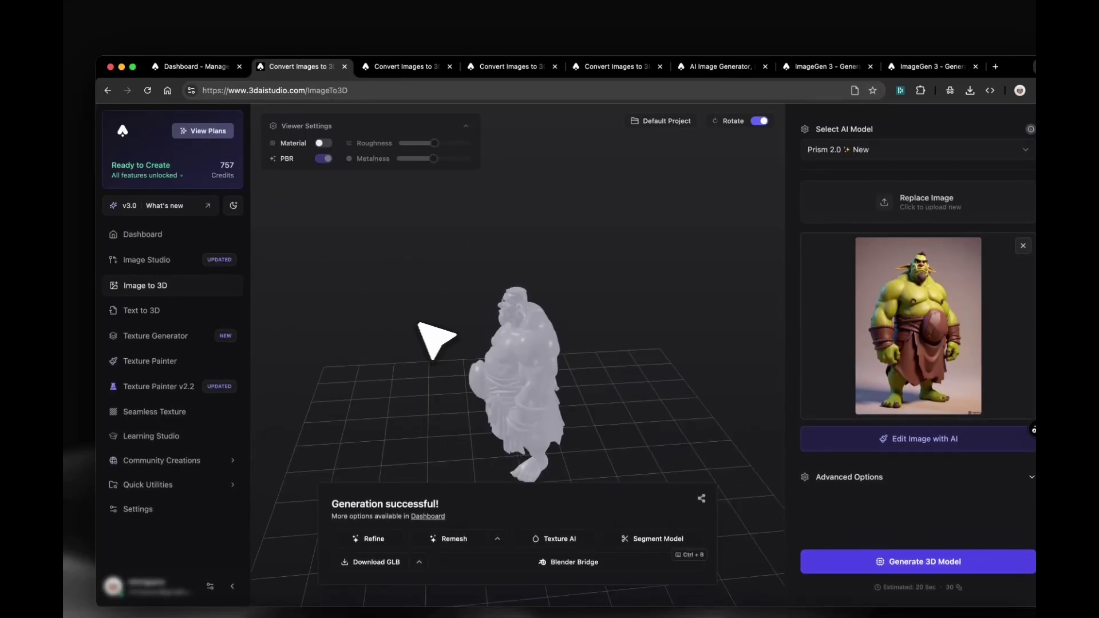
{"action": "left_click", "coordinate": [324, 143]}
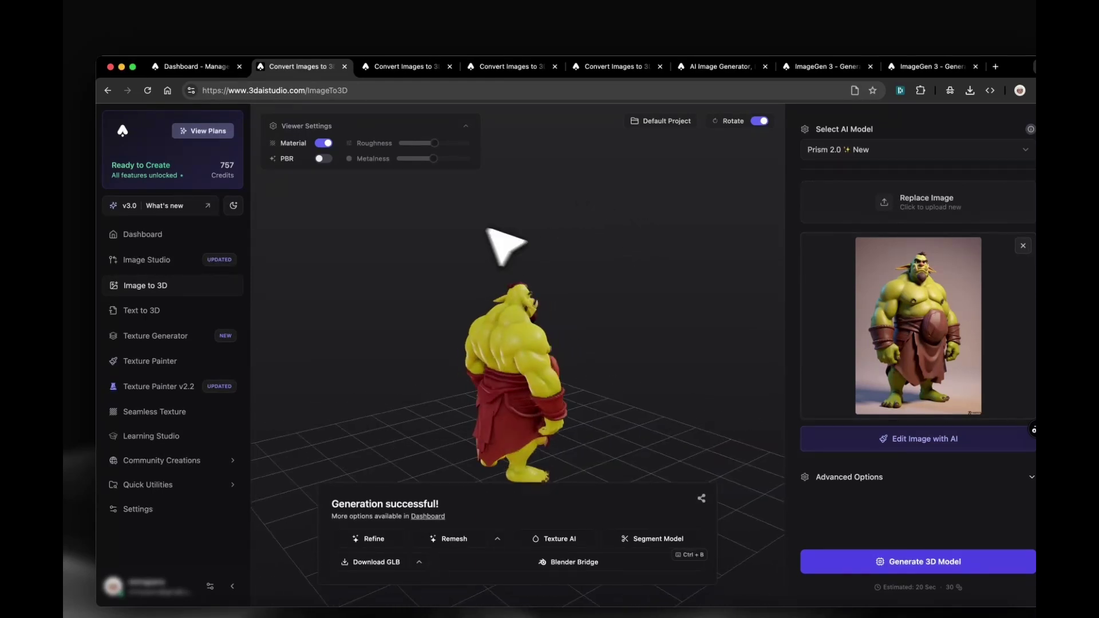
{"action": "left_click", "coordinate": [324, 143]}
Upload knight.png from the Images folder as the source image in another Image to 3D page
{"action": "left_click", "coordinate": [410, 68]}
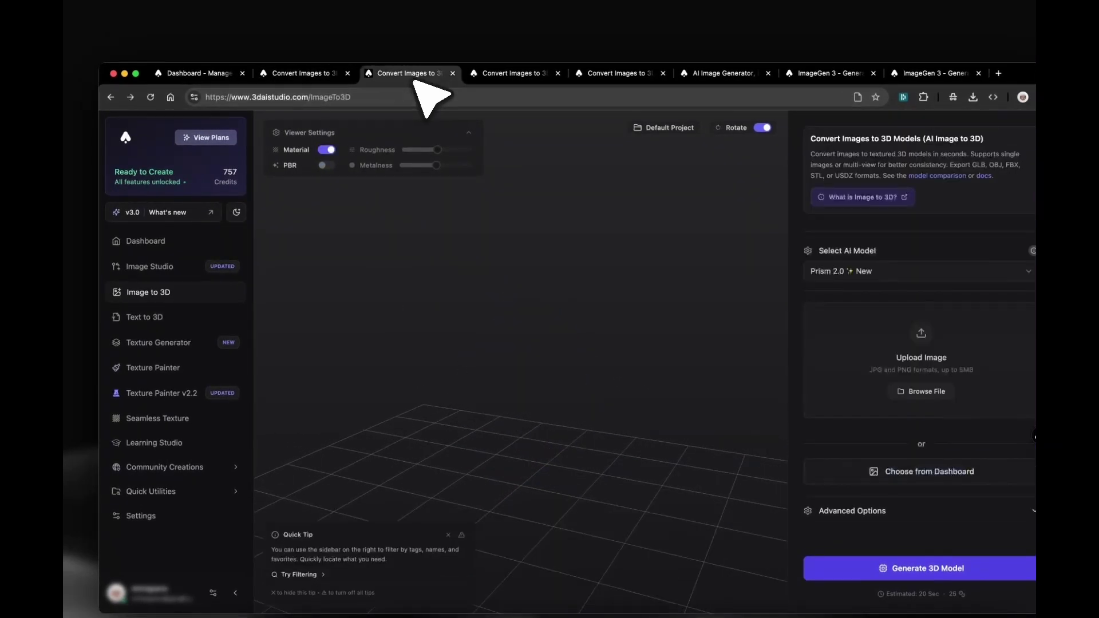
{"action": "left_click", "coordinate": [200, 616]}
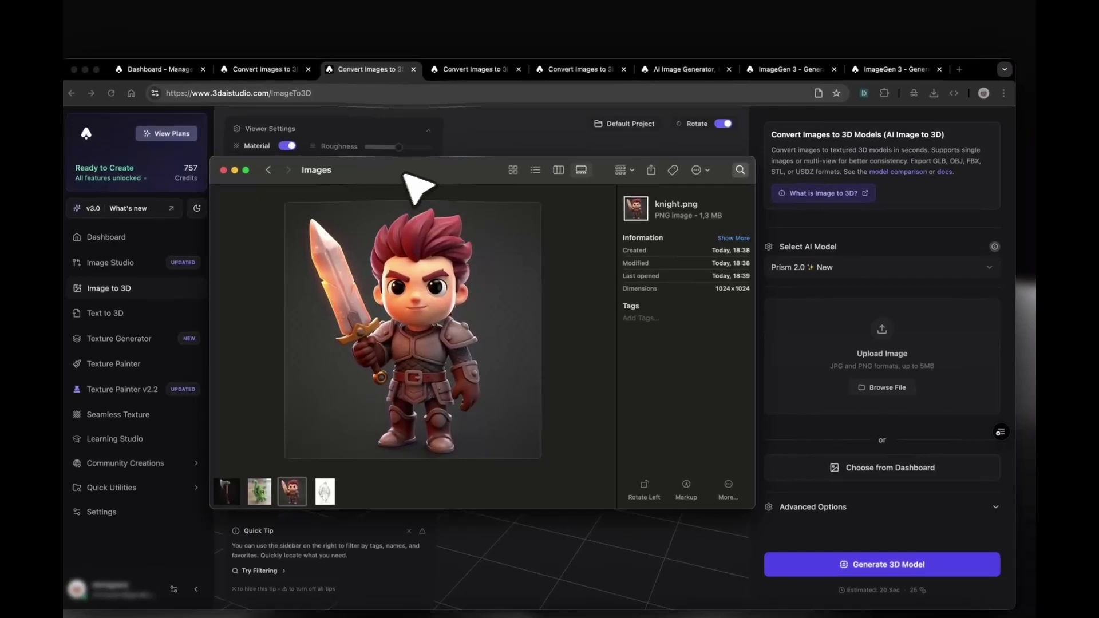
{"action": "left_click_drag", "start_coordinate": [393, 221], "coordinate": [893, 343]}
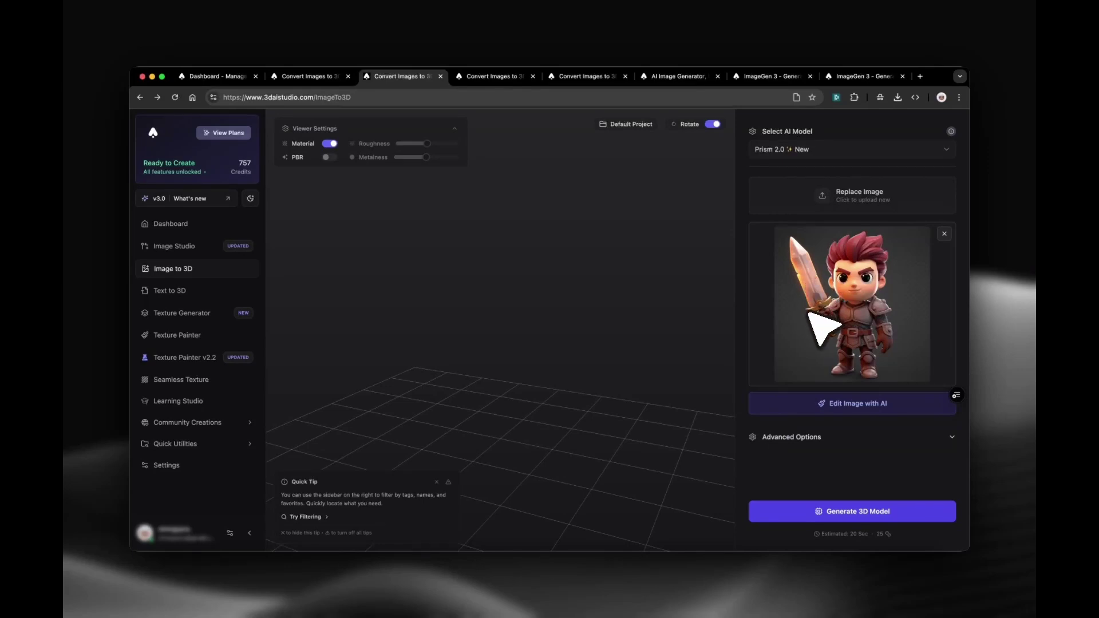
Generate AI edits of the knight with the prompt "remove the sword from the image" and use variation #1
{"action": "left_click", "coordinate": [813, 403]}
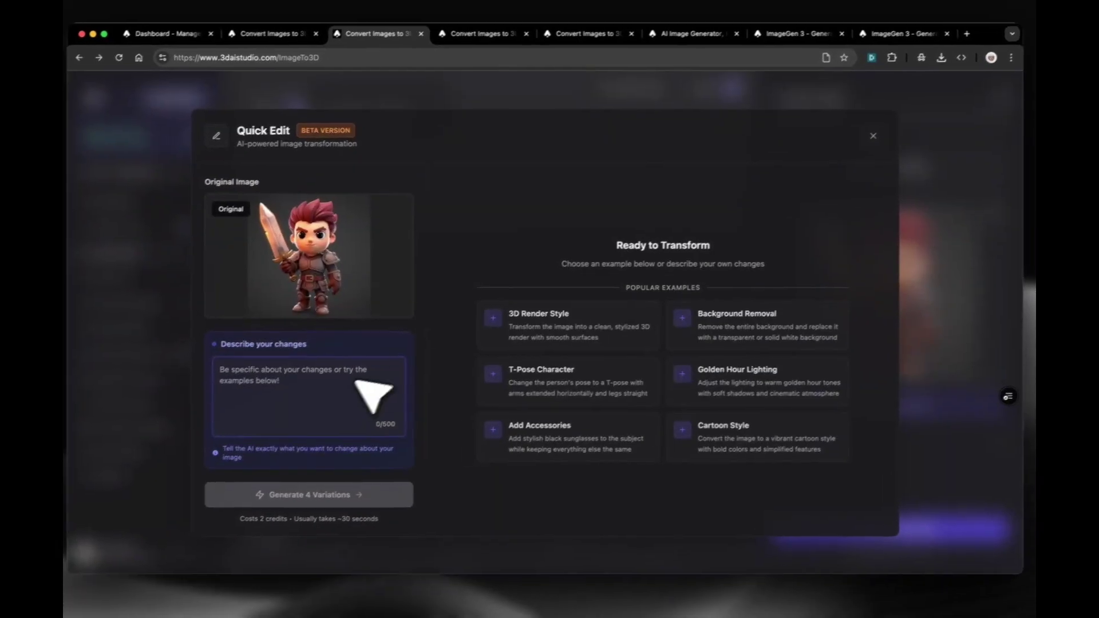
{"action": "type", "text": "remove the sword from the image"}
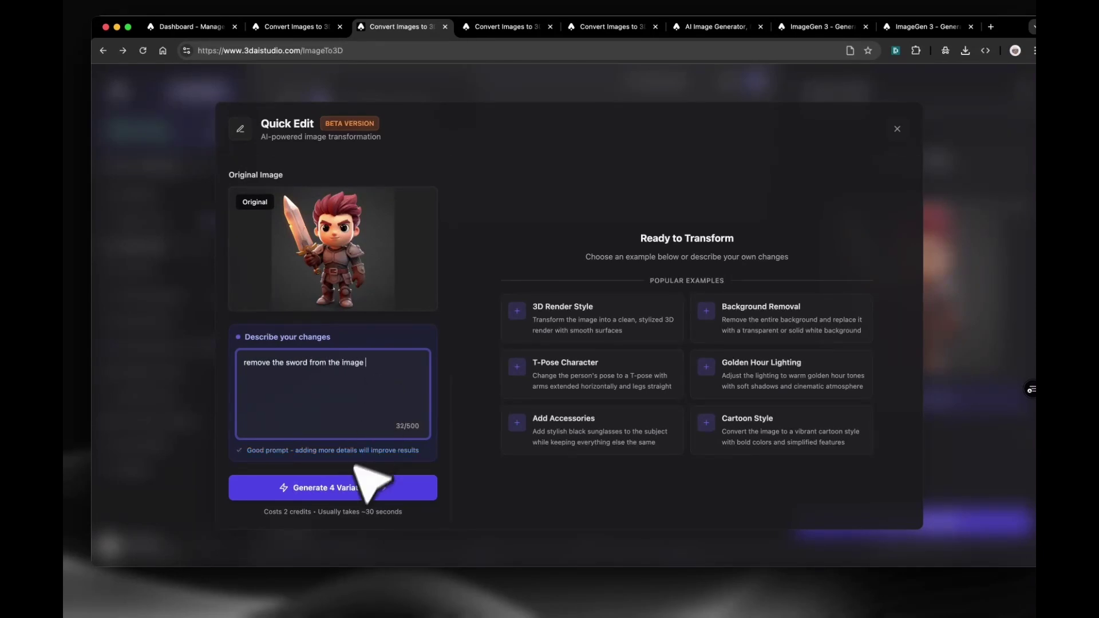
{"action": "left_click", "coordinate": [366, 488]}
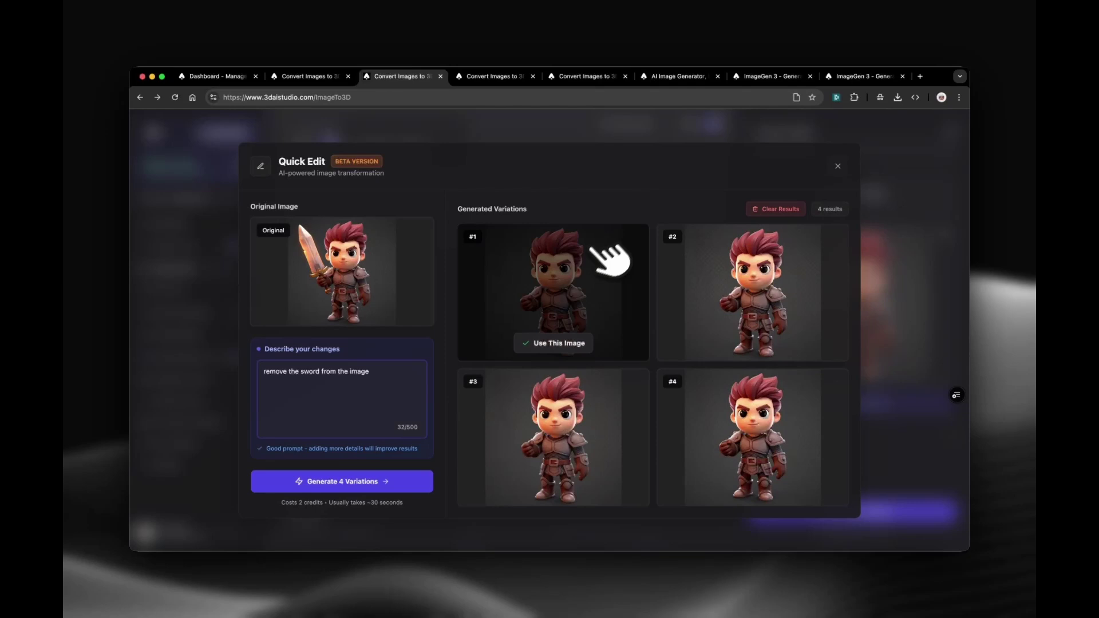
{"action": "mouse_move", "coordinate": [753, 303]}
{"action": "left_click", "coordinate": [553, 343]}
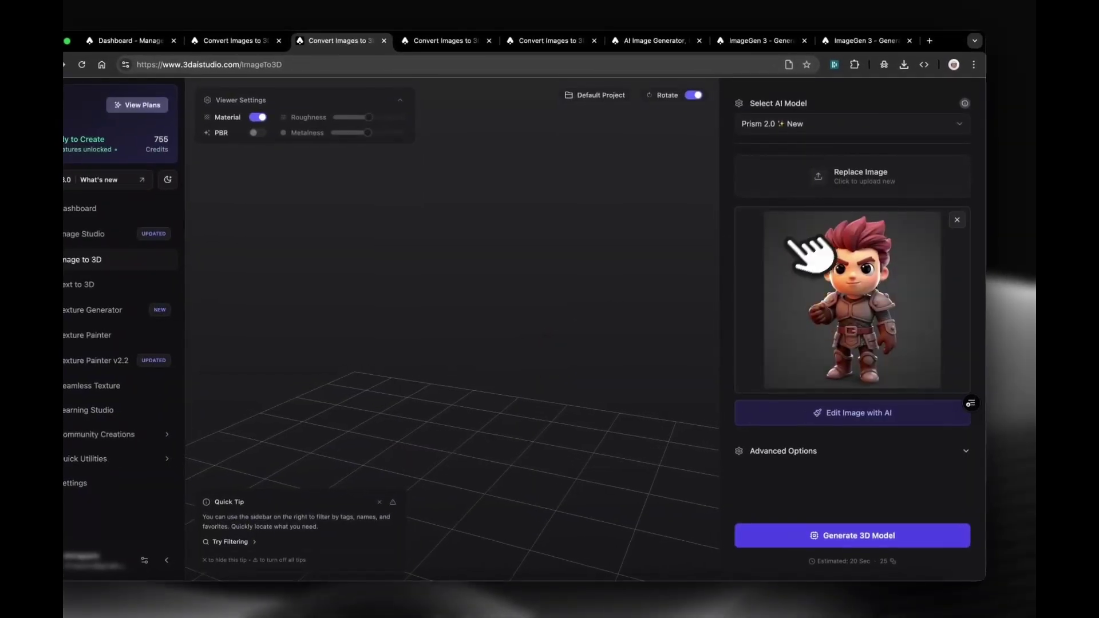
Apply the T-Pose Character example to the knight, replacing "person's" with "characters" in the prompt, and use generated variation #1
{"action": "left_click", "coordinate": [859, 411]}
{"action": "left_click", "coordinate": [564, 390]}
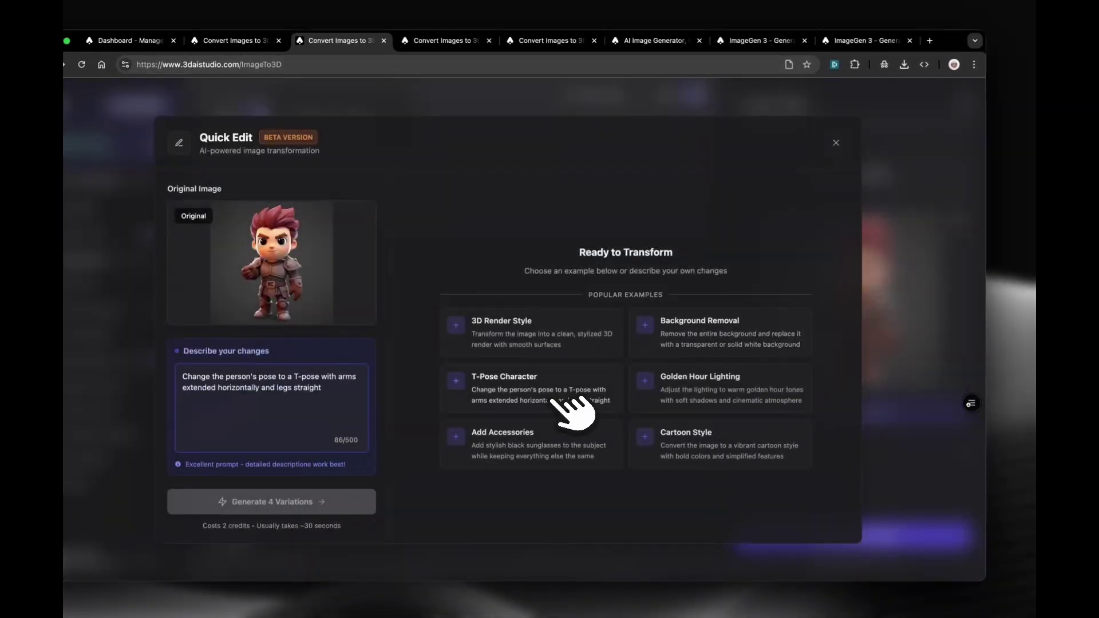
{"action": "left_click", "coordinate": [325, 369]}
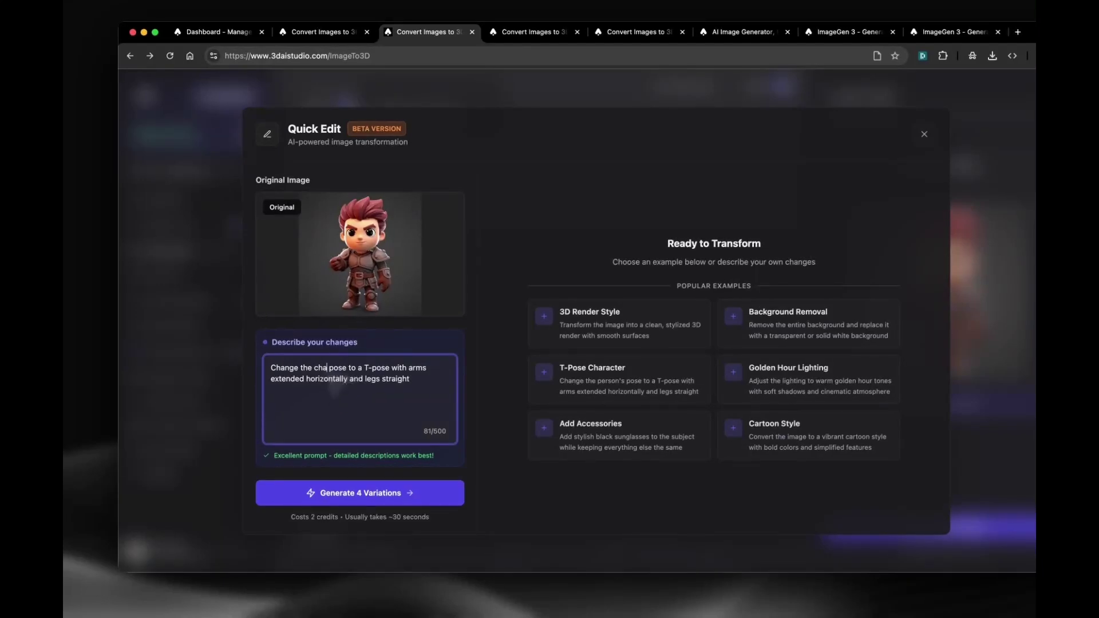
{"action": "type", "text": "characters"}
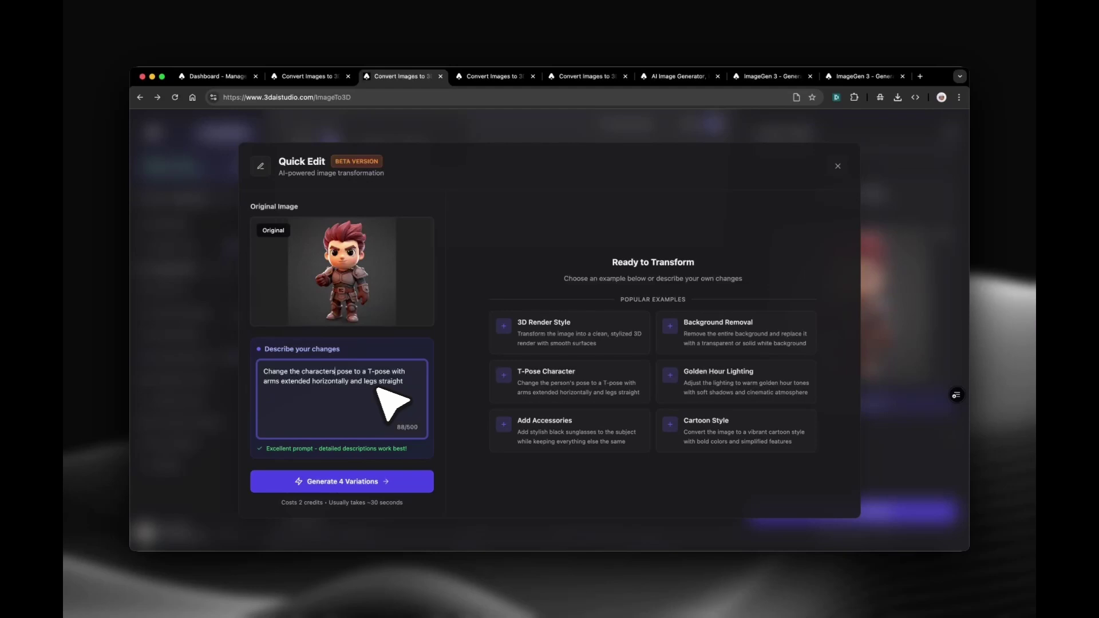
{"action": "left_click", "coordinate": [360, 479]}
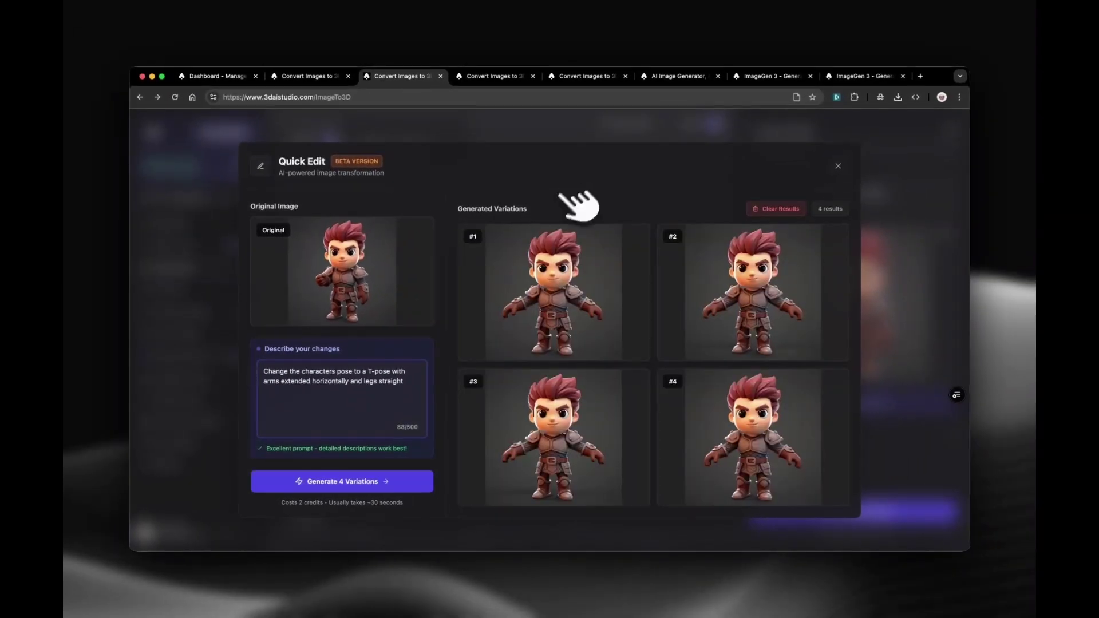
{"action": "mouse_move", "coordinate": [569, 275]}
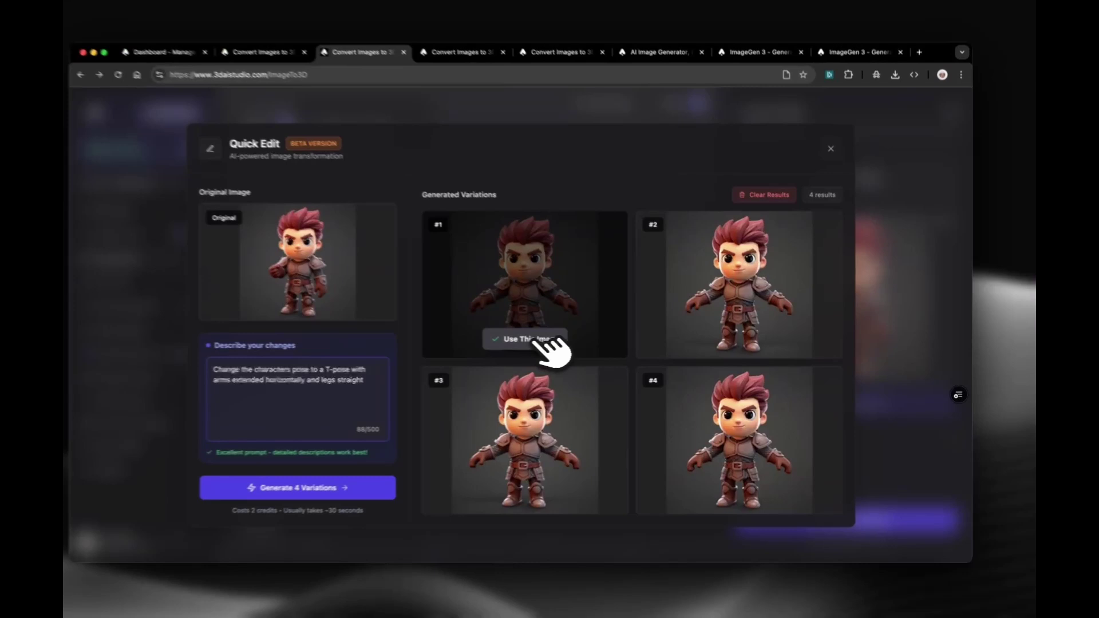
{"action": "left_click", "coordinate": [553, 343]}
Generate the T-posed knight's 3D model with PBR disabled and texture quality set to Detailed
{"action": "left_click", "coordinate": [767, 441]}
{"action": "scroll", "coordinate": [780, 454], "scroll_direction": "down", "scroll_amount": 5}
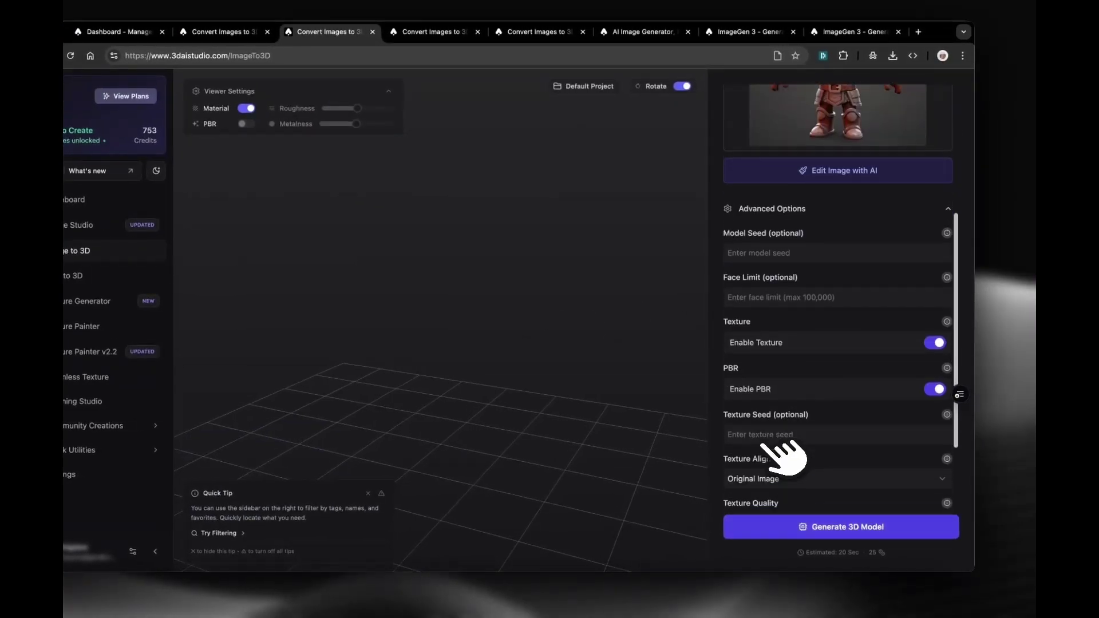
{"action": "left_click", "coordinate": [933, 375]}
{"action": "scroll", "coordinate": [846, 363], "scroll_direction": "down", "scroll_amount": 2}
{"action": "left_click", "coordinate": [745, 388]}
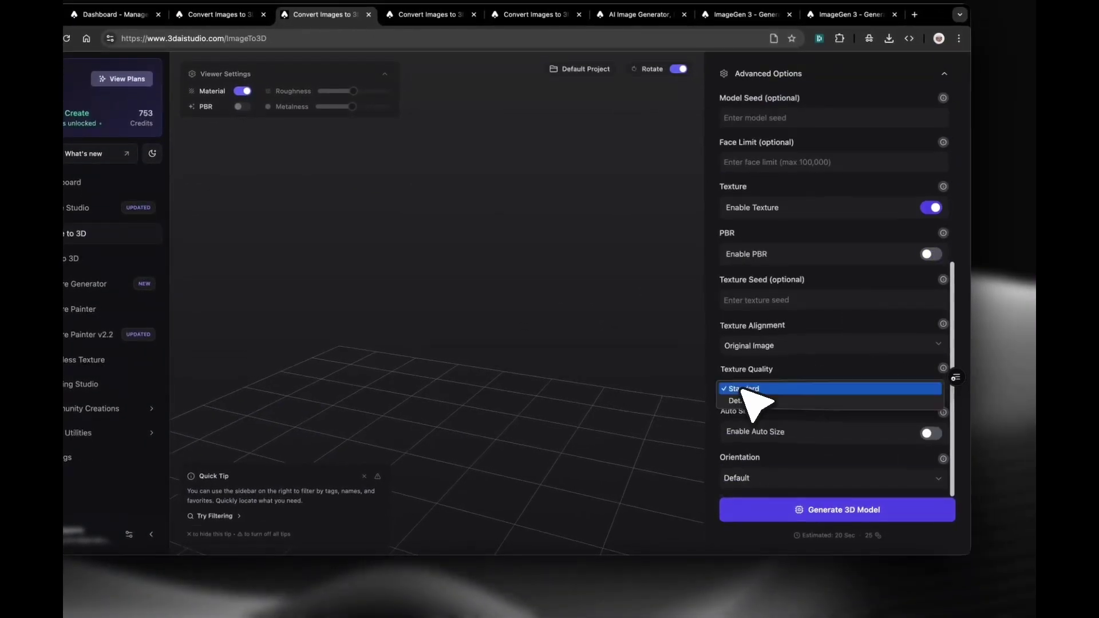
{"action": "left_click", "coordinate": [789, 417]}
{"action": "scroll", "coordinate": [790, 389], "scroll_direction": "up", "scroll_amount": 7}
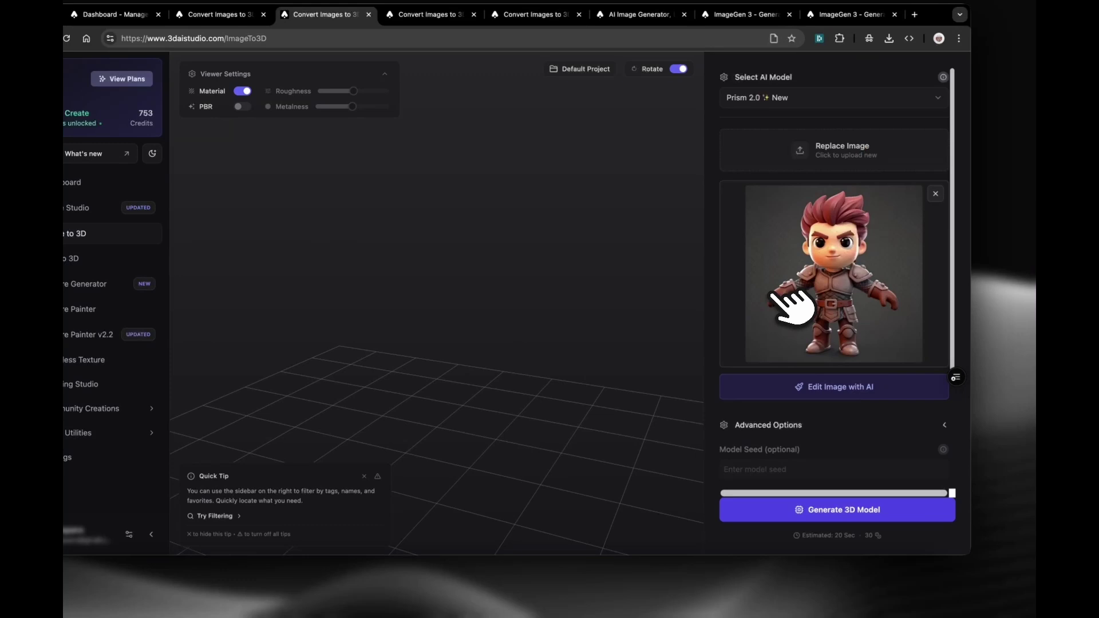
{"action": "left_click", "coordinate": [795, 425]}
{"action": "left_click", "coordinate": [767, 515]}
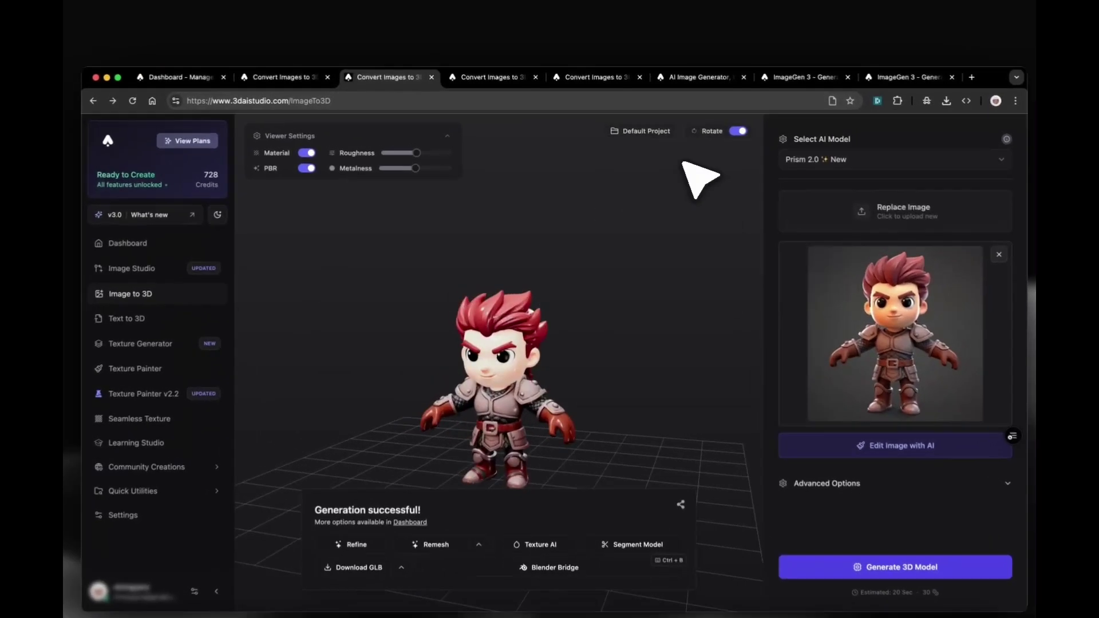
Stop the knight's rotation, inspect its mesh from several angles with PBR and material display off, and check the Remesh options
{"action": "left_click", "coordinate": [737, 131]}
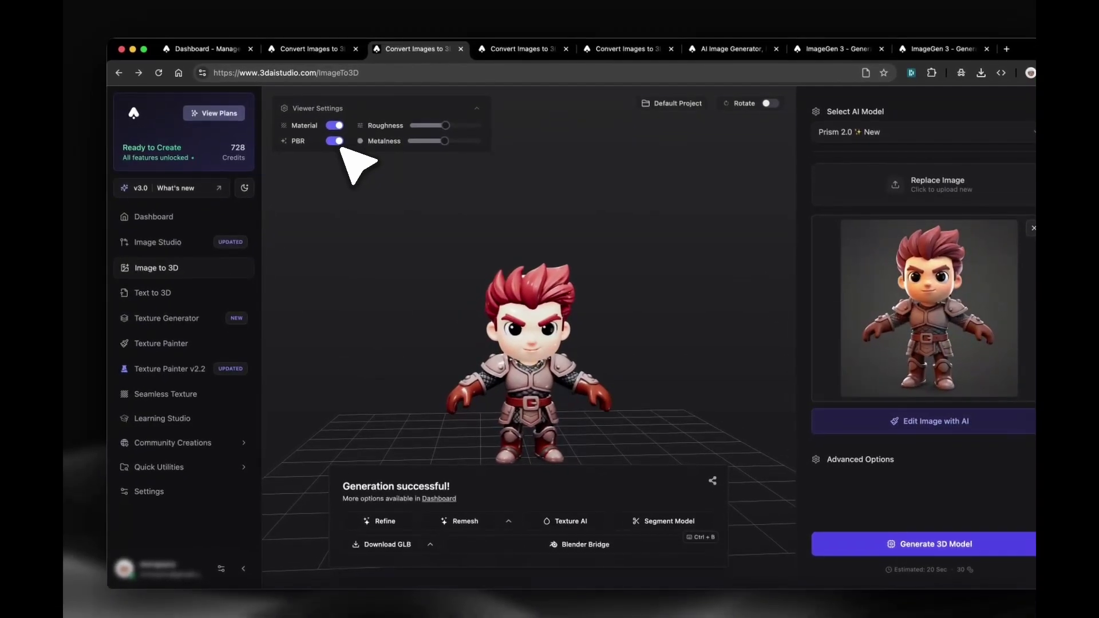
{"action": "left_click", "coordinate": [337, 142]}
{"action": "left_click", "coordinate": [336, 125]}
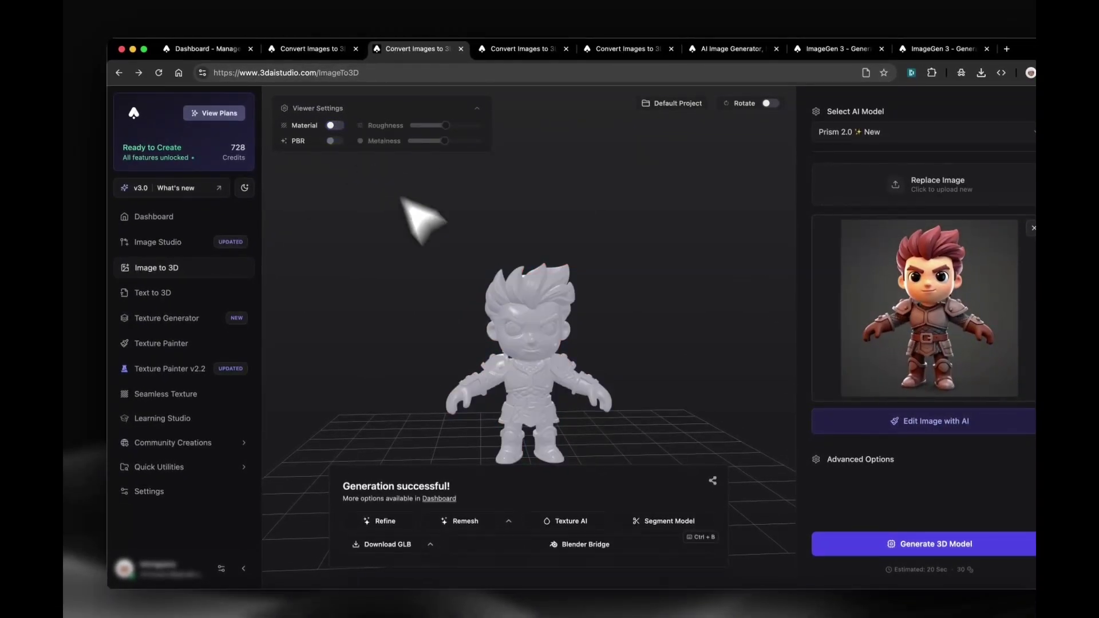
{"action": "left_click_drag", "start_coordinate": [480, 274], "coordinate": [477, 252]}
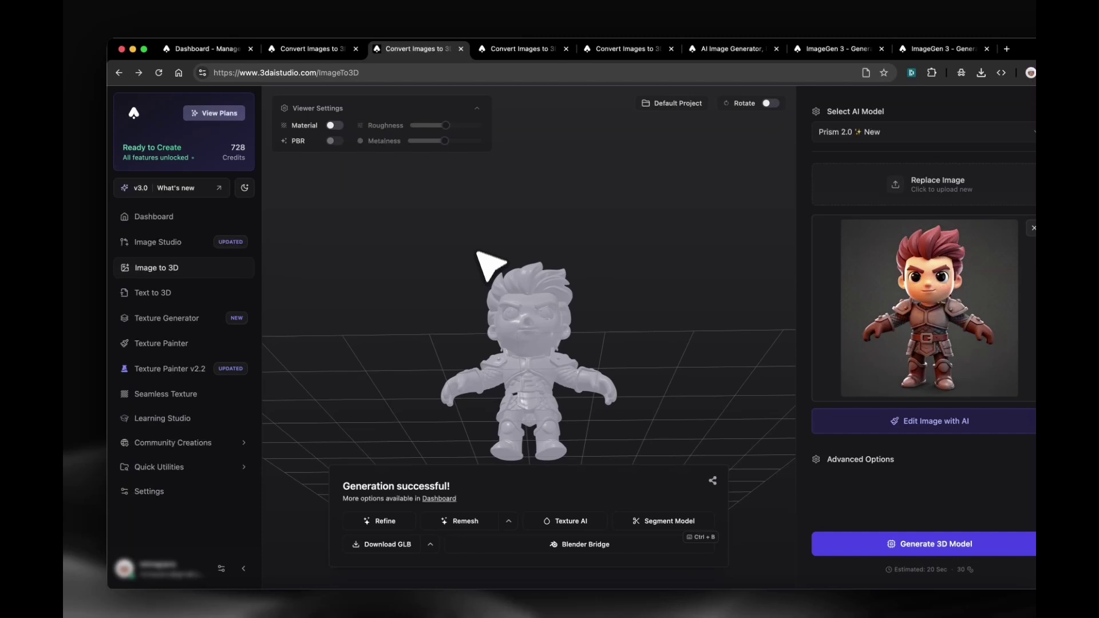
{"action": "mouse_move", "coordinate": [487, 305]}
{"action": "left_mouse_down"}
{"action": "mouse_move", "coordinate": [482, 356]}
{"action": "mouse_move", "coordinate": [475, 292]}
{"action": "left_mouse_up"}
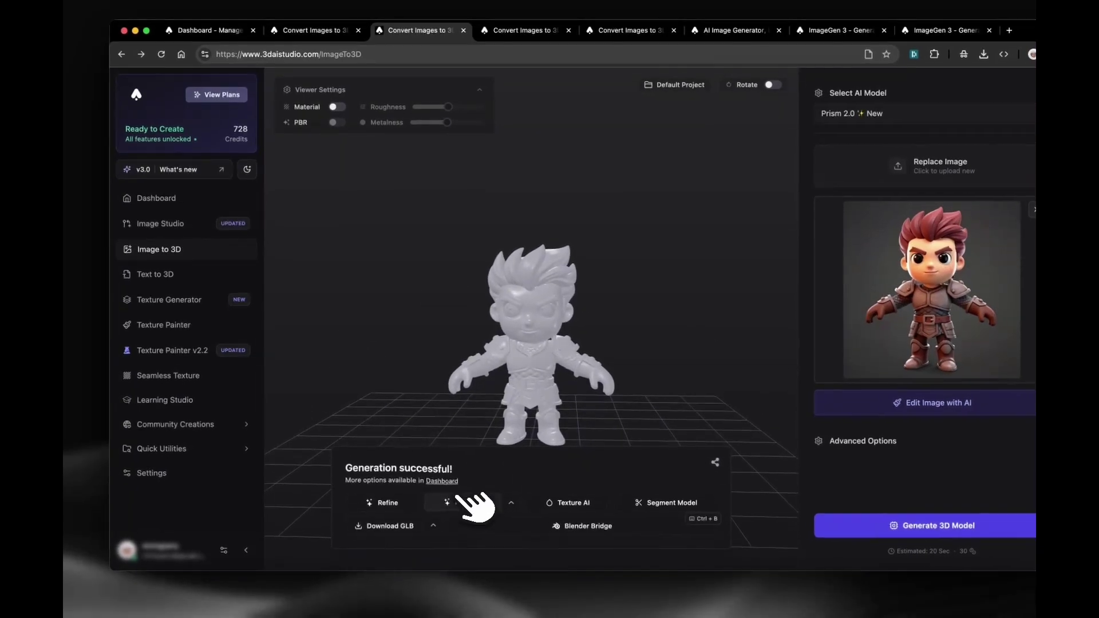
{"action": "left_click", "coordinate": [475, 522]}
{"action": "left_click", "coordinate": [802, 124]}
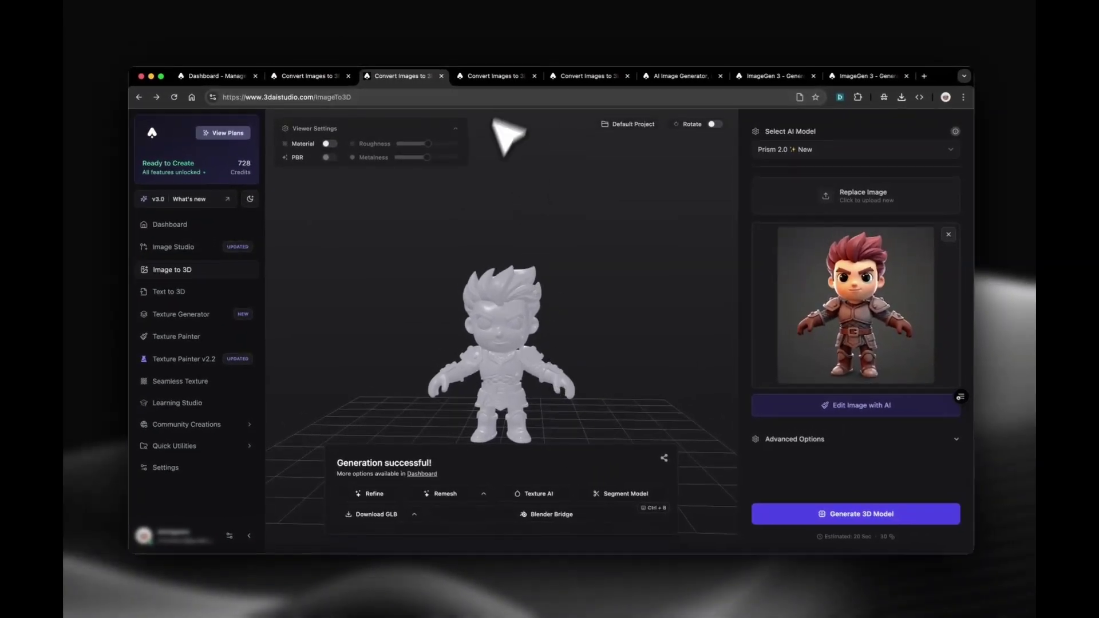
Upload dino.jpg from the Images folder as the source image in another Image to 3D page
{"action": "left_click", "coordinate": [495, 77]}
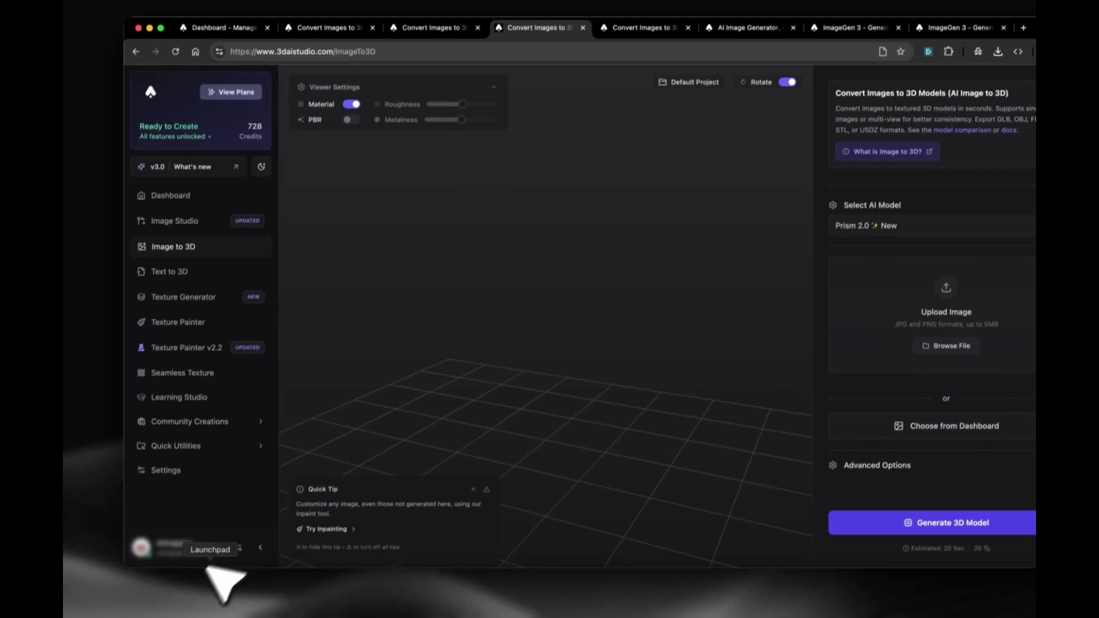
{"action": "left_click", "coordinate": [211, 606]}
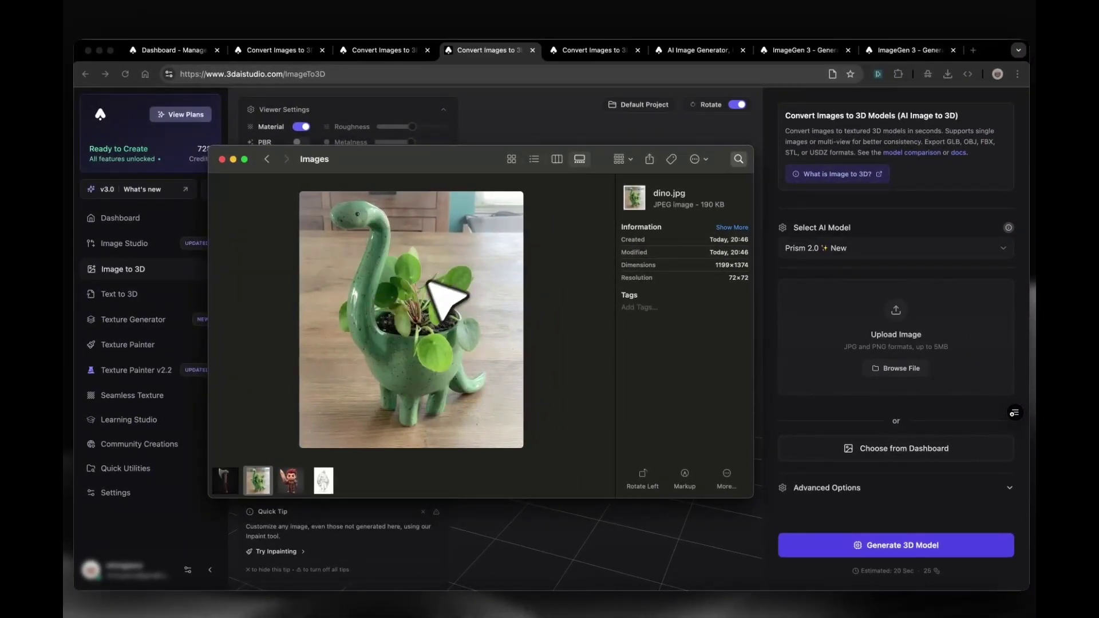
{"action": "left_click_drag", "start_coordinate": [447, 298], "coordinate": [850, 315]}
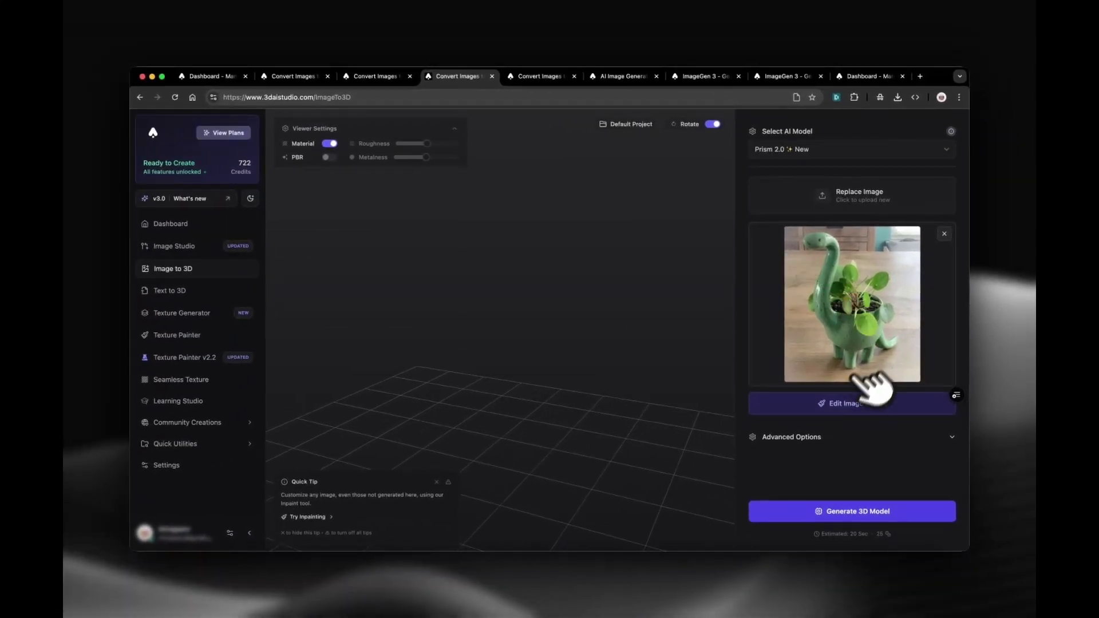
Generate AI edits of the dinosaur planter with the prompt "remove the plants from the body and the hole" and use variation #2
{"action": "left_click", "coordinate": [847, 403]}
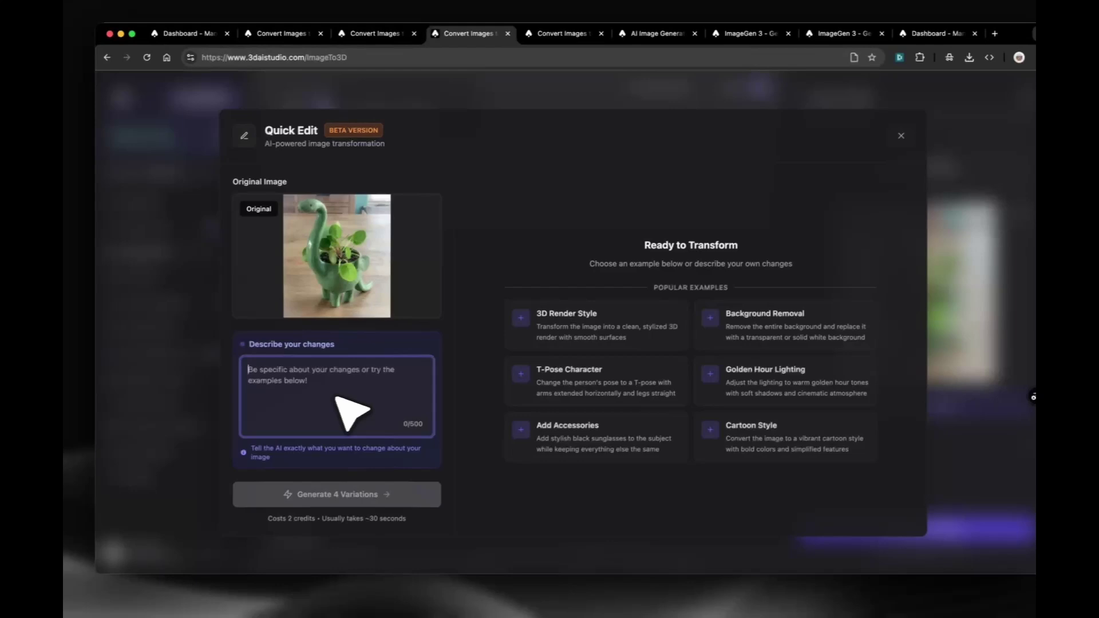
{"action": "type", "text": "remove the plants from the body and the hole"}
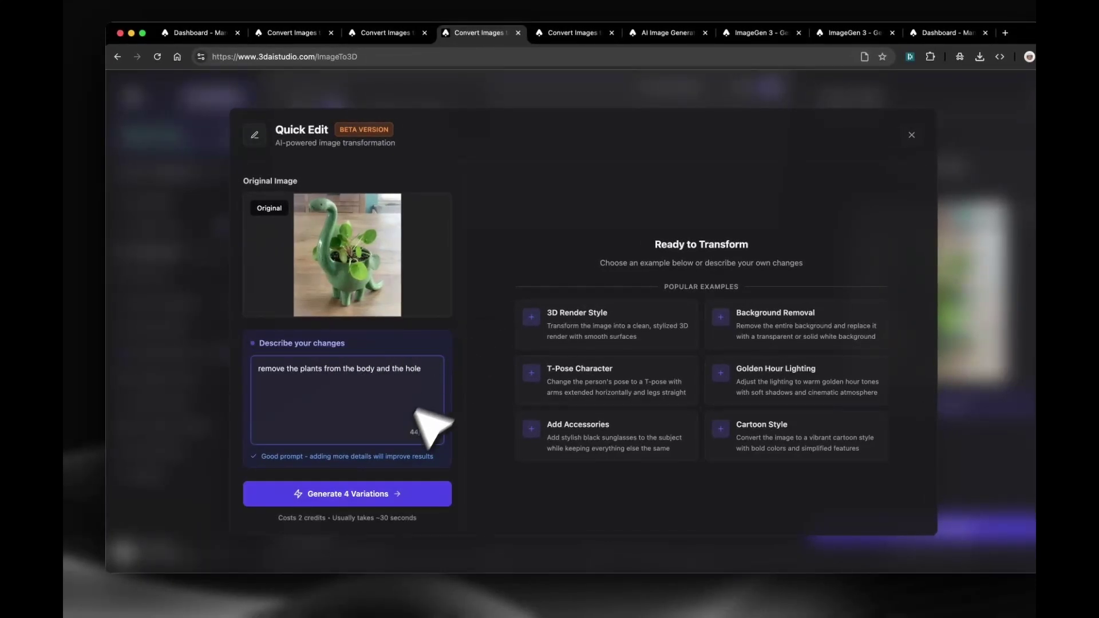
{"action": "left_click", "coordinate": [427, 497]}
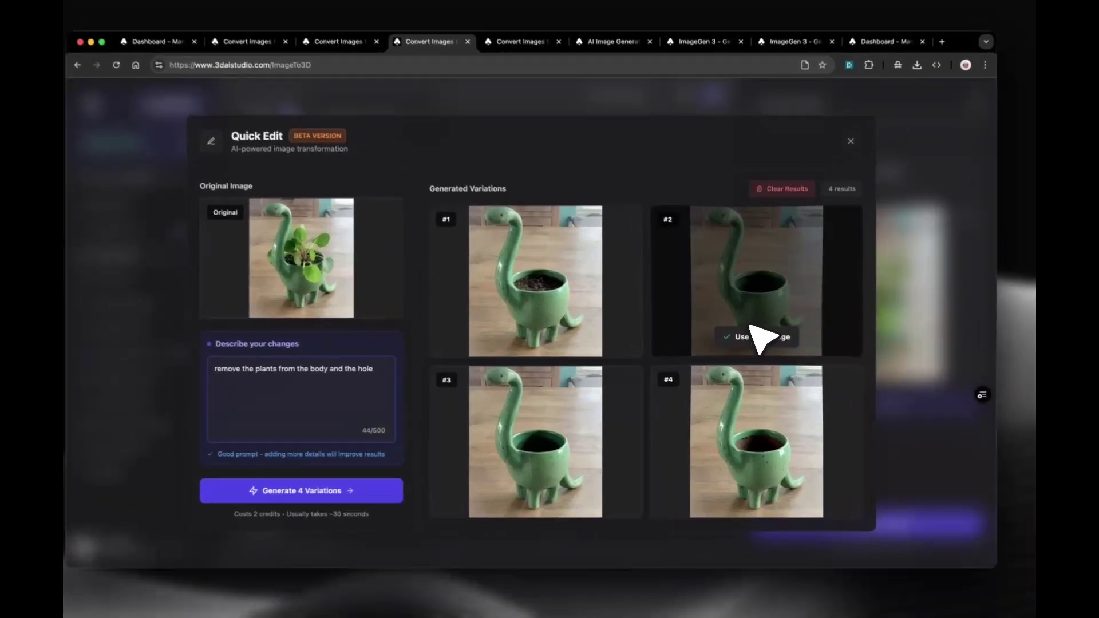
{"action": "left_click", "coordinate": [744, 343]}
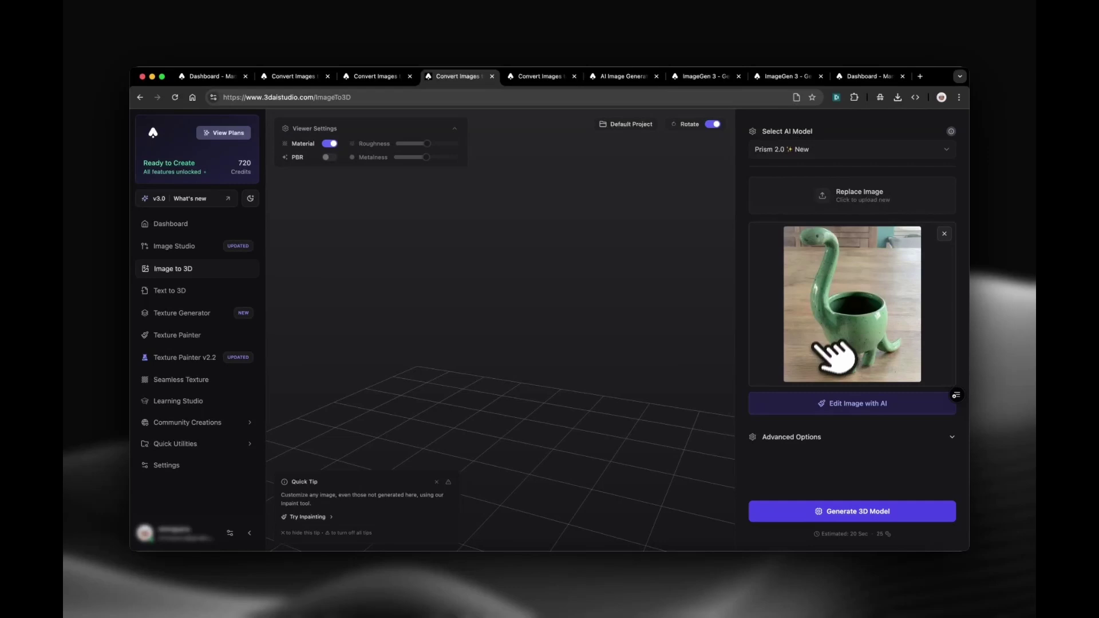
Apply the Background Removal example to the dinosaur, shortening the prompt's replacement to "a solid white background", and use variation #3
{"action": "left_click", "coordinate": [824, 404]}
{"action": "left_click", "coordinate": [708, 343]}
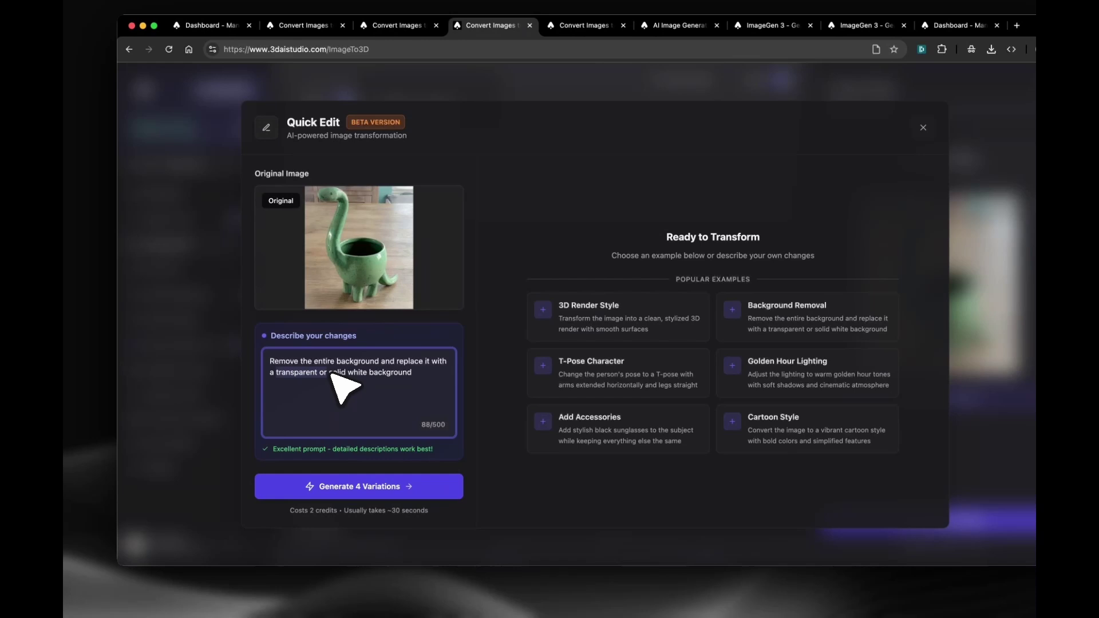
{"action": "left_click", "coordinate": [349, 488]}
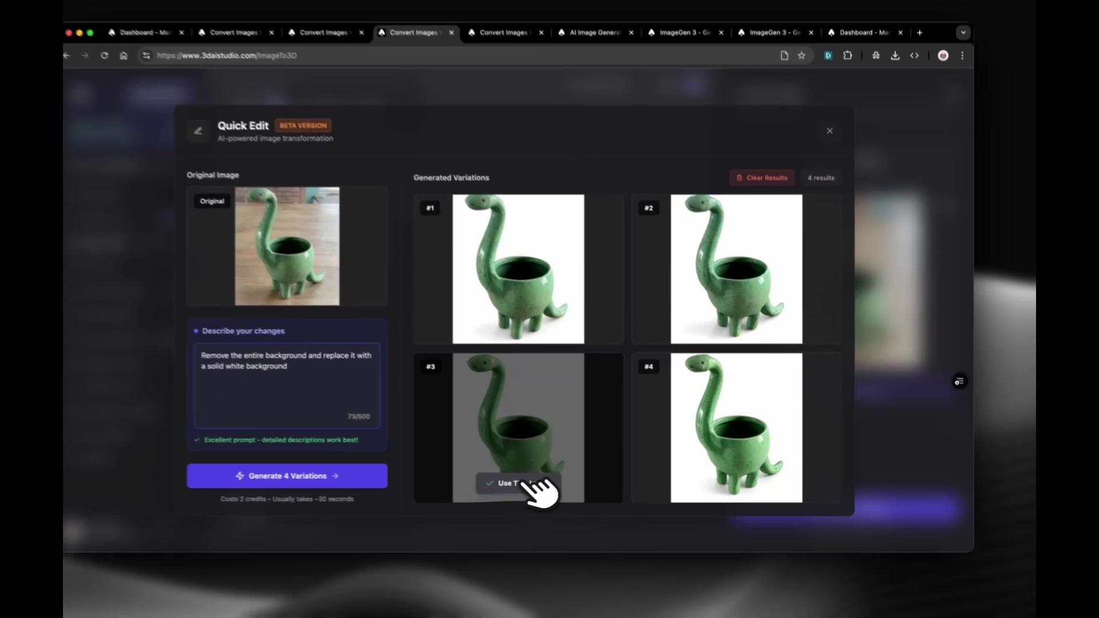
{"action": "left_click", "coordinate": [563, 484]}
Disable both PBR and texture in the dinosaur's advanced generation options
{"action": "left_click", "coordinate": [798, 424]}
{"action": "scroll", "coordinate": [798, 427], "scroll_direction": "down", "scroll_amount": 4}
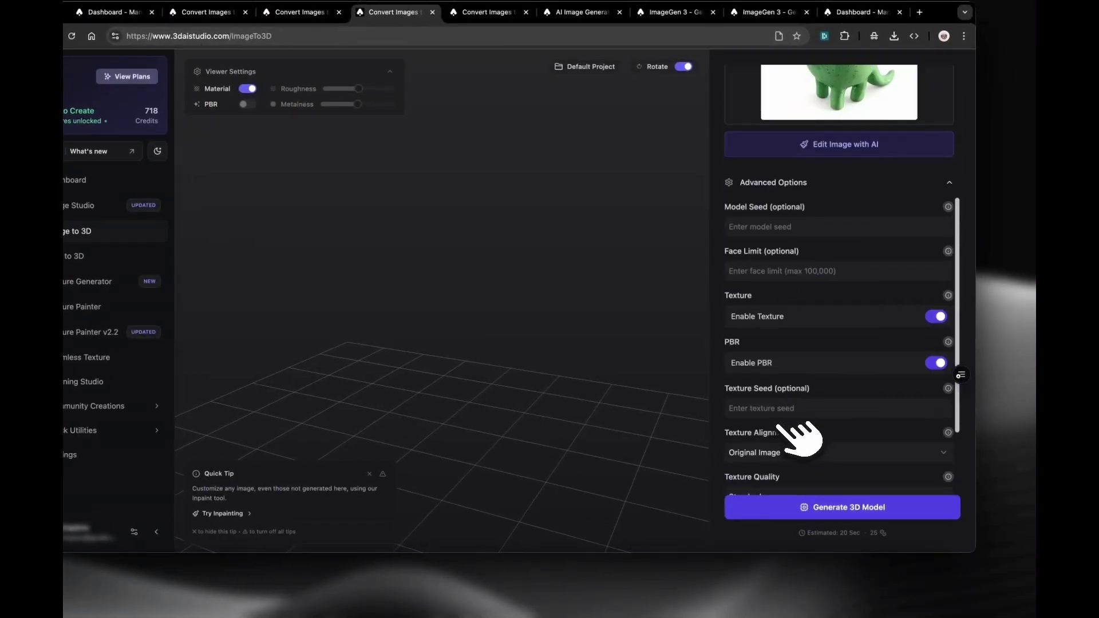
{"action": "left_click", "coordinate": [936, 364]}
{"action": "left_click", "coordinate": [938, 319]}
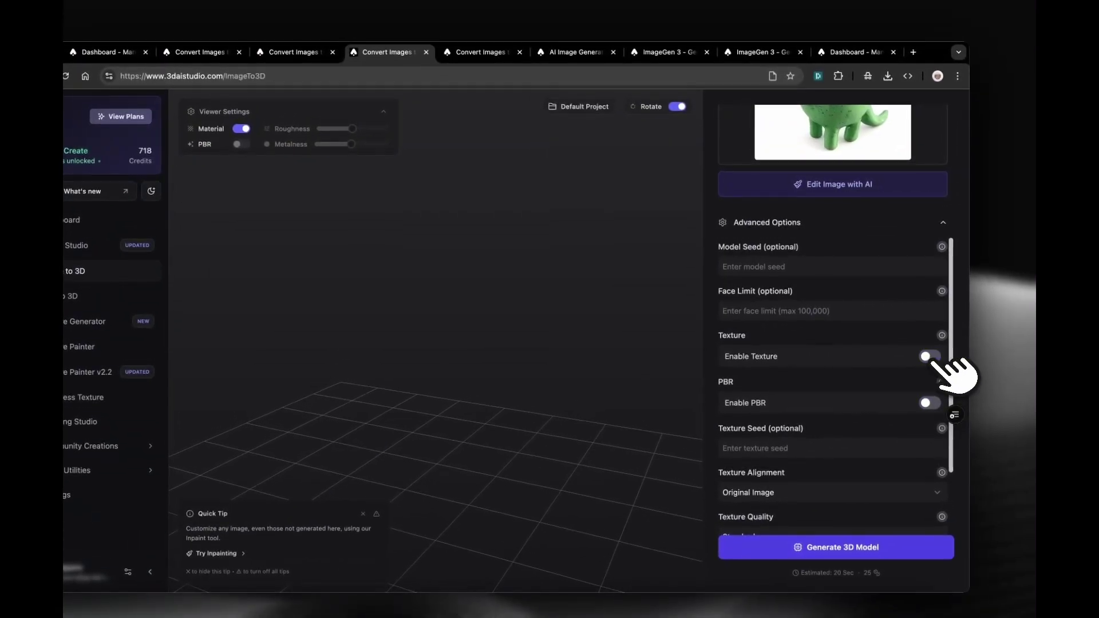
{"action": "scroll", "coordinate": [947, 372], "scroll_direction": "down", "scroll_amount": 3}
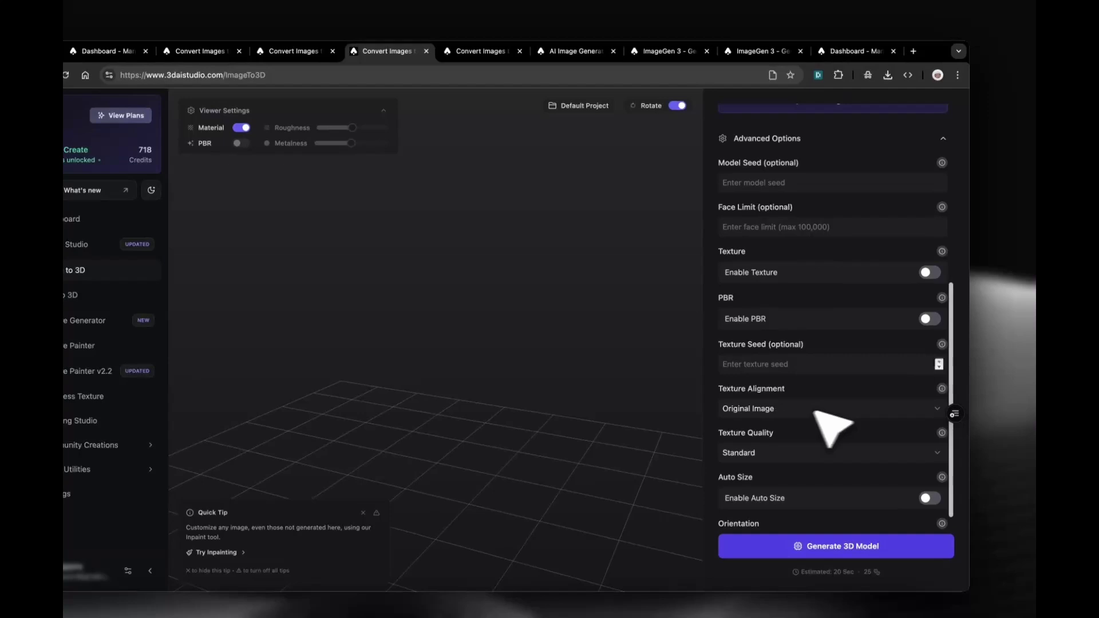
Set texture alignment to Geometry and texture quality to Detailed, and generate the dinosaur's 3D model
{"action": "left_click", "coordinate": [767, 407]}
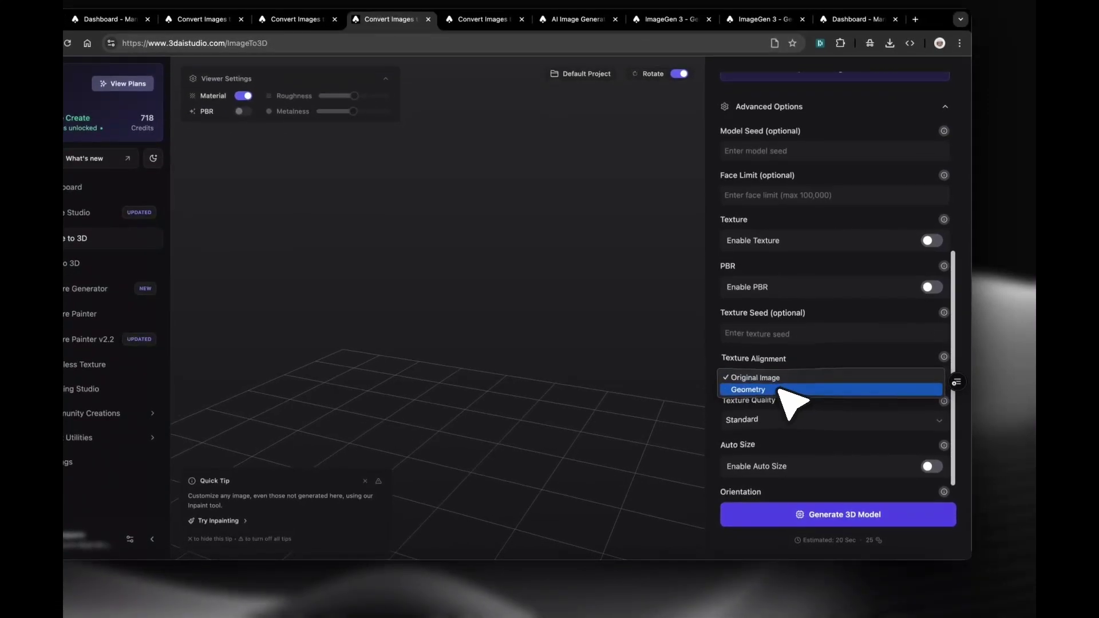
{"action": "left_click", "coordinate": [779, 389]}
{"action": "left_click", "coordinate": [773, 419]}
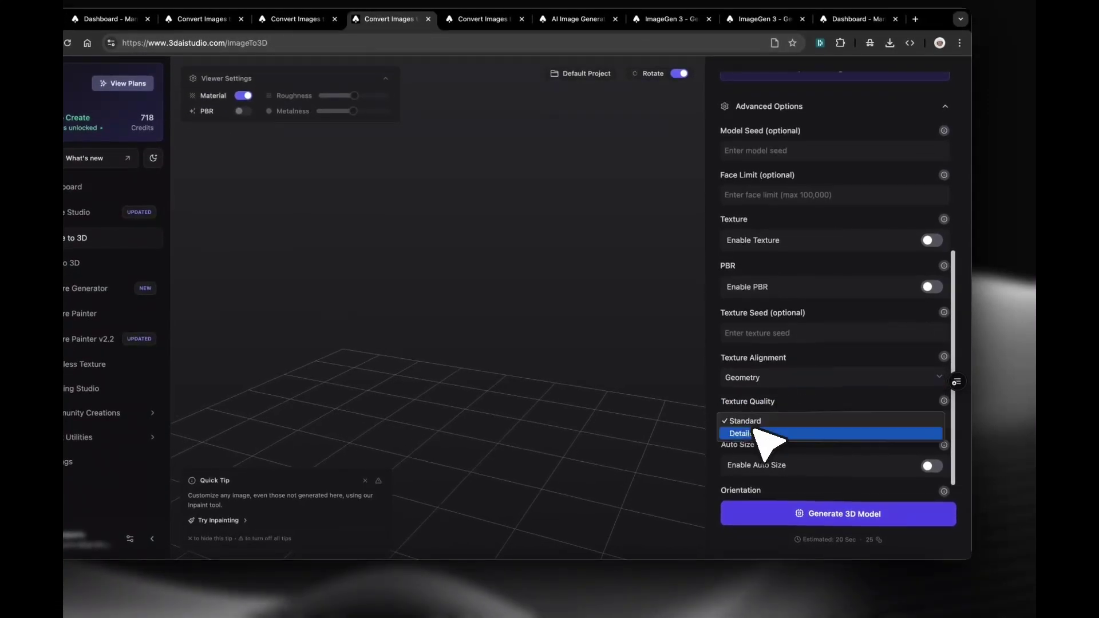
{"action": "left_click", "coordinate": [756, 435]}
{"action": "scroll", "coordinate": [767, 450], "scroll_direction": "up", "scroll_amount": 3}
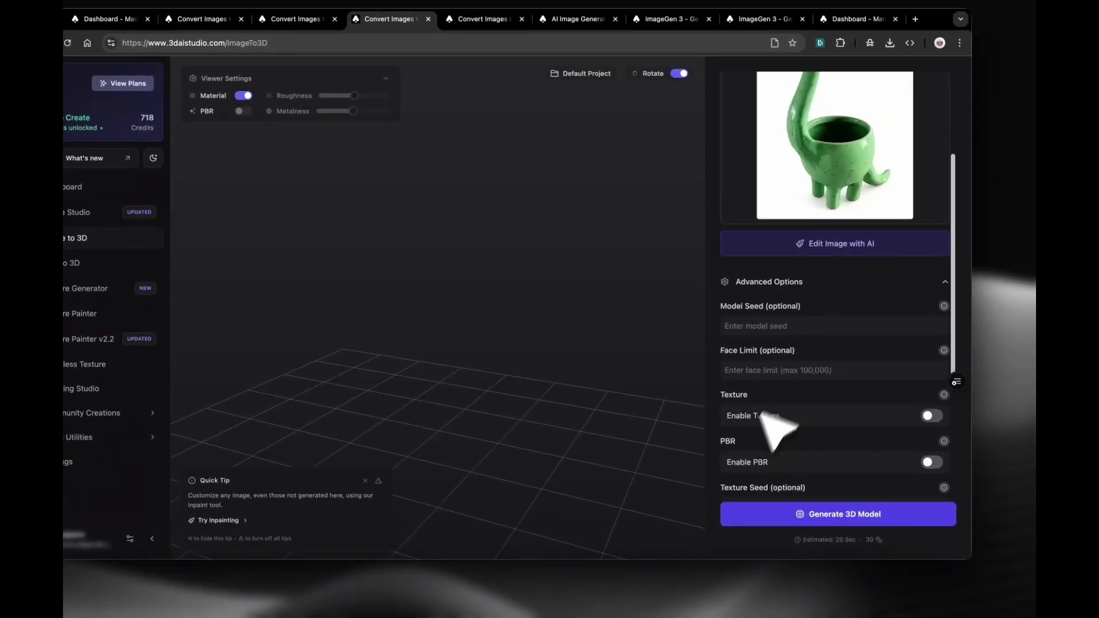
{"action": "left_click", "coordinate": [803, 283]}
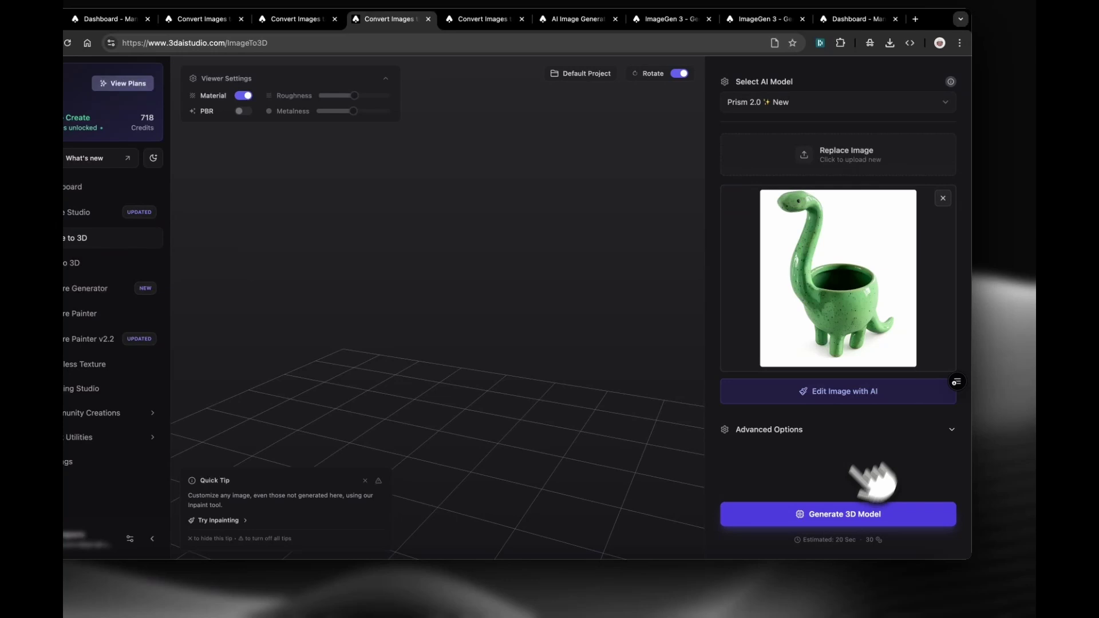
{"action": "left_click", "coordinate": [828, 515]}
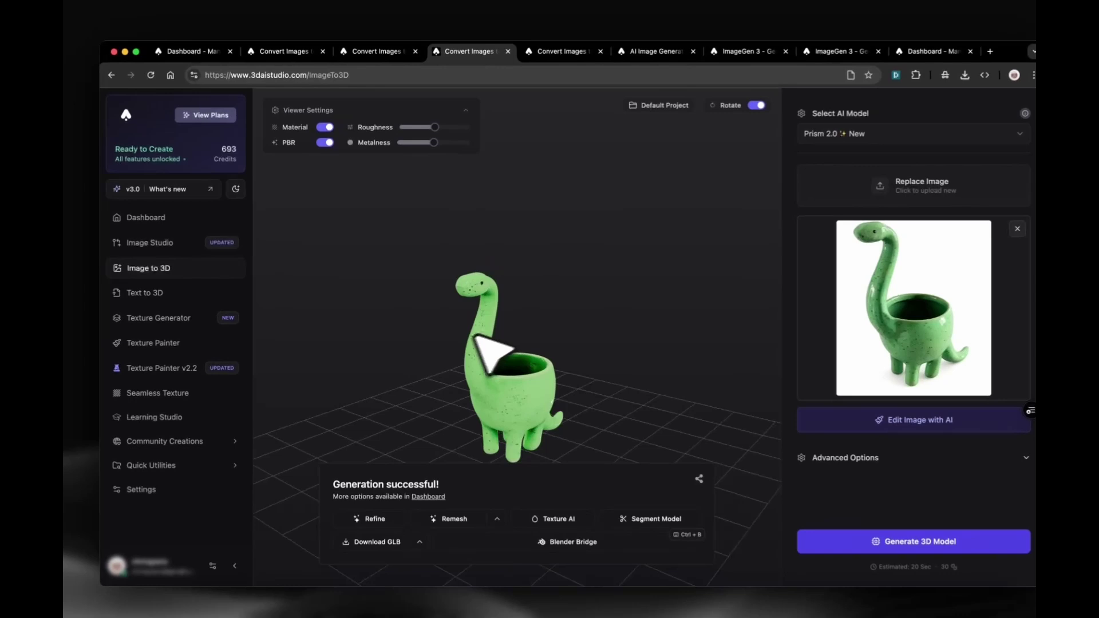
Inspect the generated dinosaur planter's shape from another angle with its material display off
{"action": "left_click", "coordinate": [325, 125]}
{"action": "left_click_drag", "start_coordinate": [478, 253], "coordinate": [418, 231]}
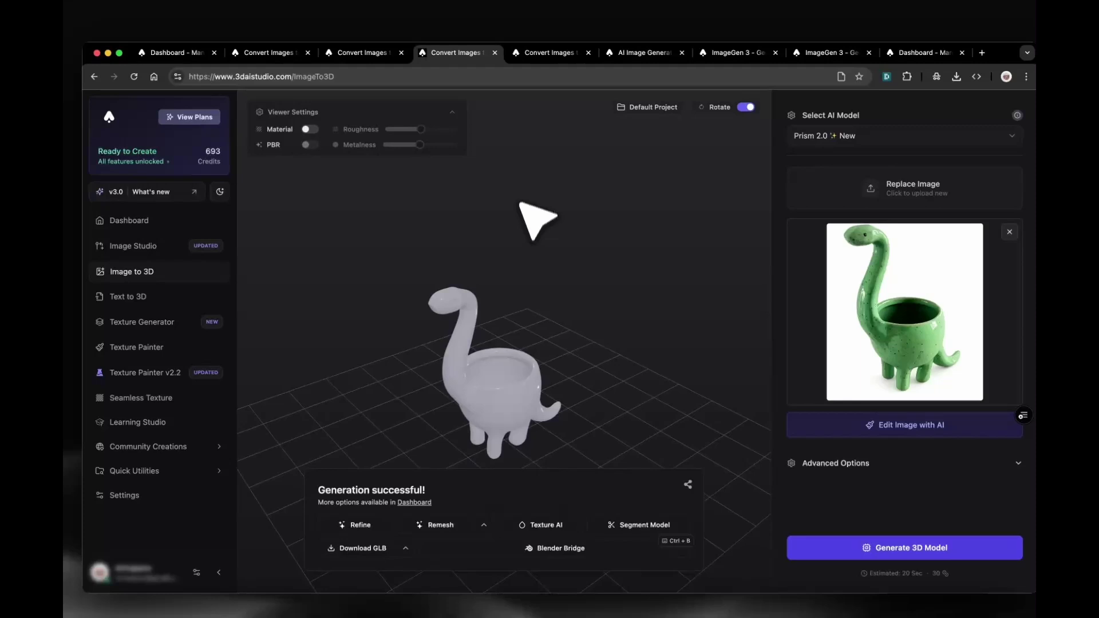
Upload axe.png from the Images folder as the source image in the next empty Image to 3D page
{"action": "left_click", "coordinate": [550, 55]}
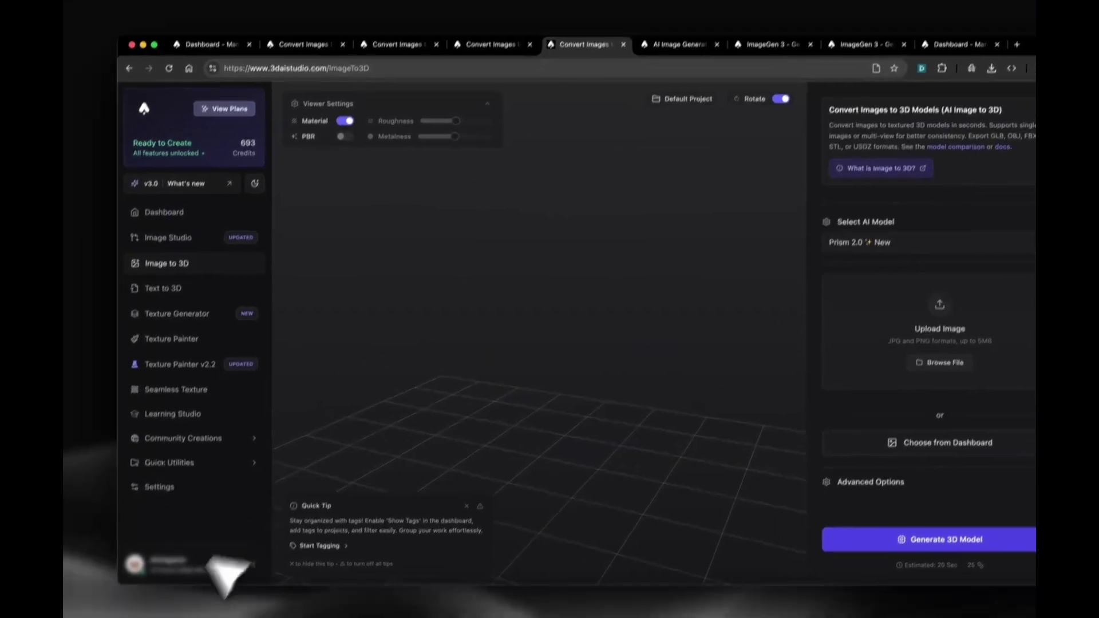
{"action": "left_click", "coordinate": [141, 607]}
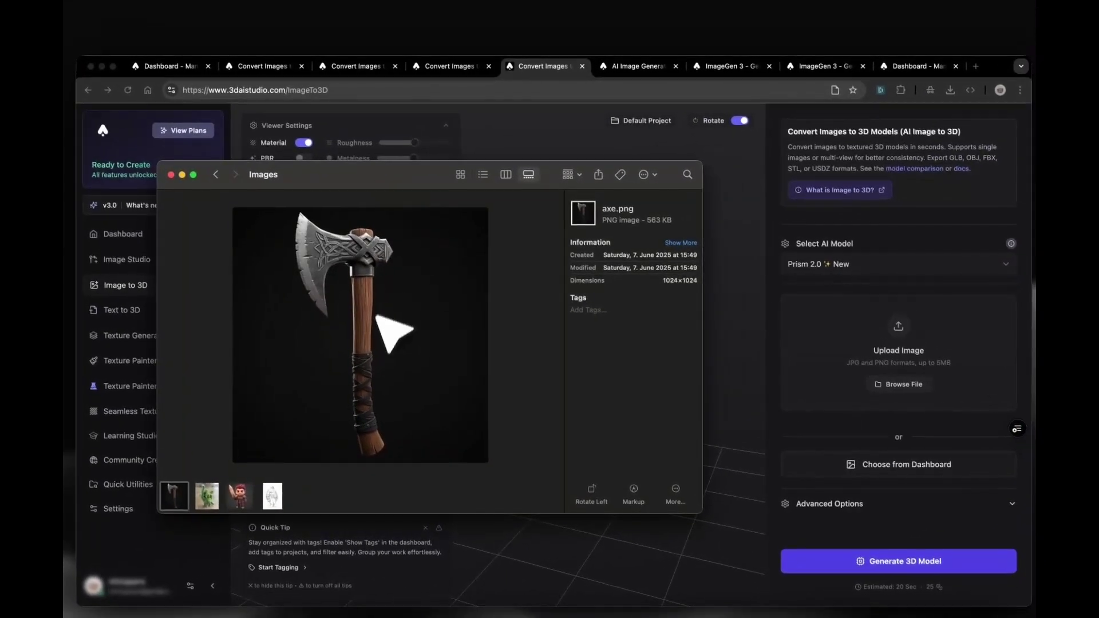
{"action": "left_click_drag", "start_coordinate": [452, 261], "coordinate": [644, 142]}
{"action": "left_click_drag", "start_coordinate": [558, 189], "coordinate": [860, 336]}
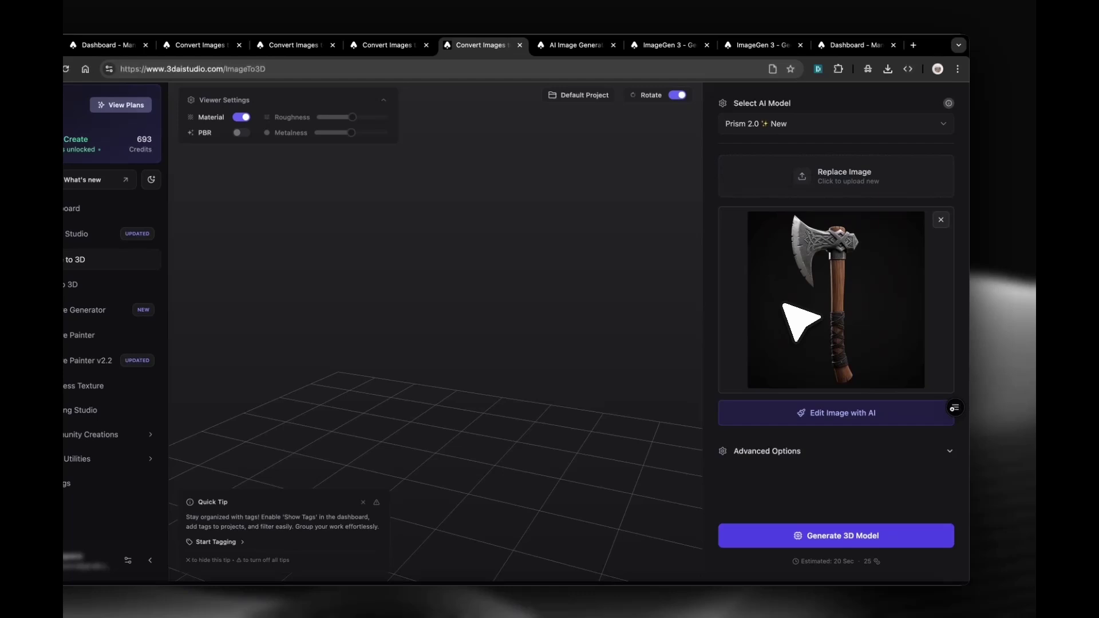
Generate the axe's 3D model with texture quality set to Detailed and view it with the material display off
{"action": "left_click", "coordinate": [756, 456]}
{"action": "scroll", "coordinate": [767, 458], "scroll_direction": "down", "scroll_amount": 5}
{"action": "left_click", "coordinate": [762, 421]}
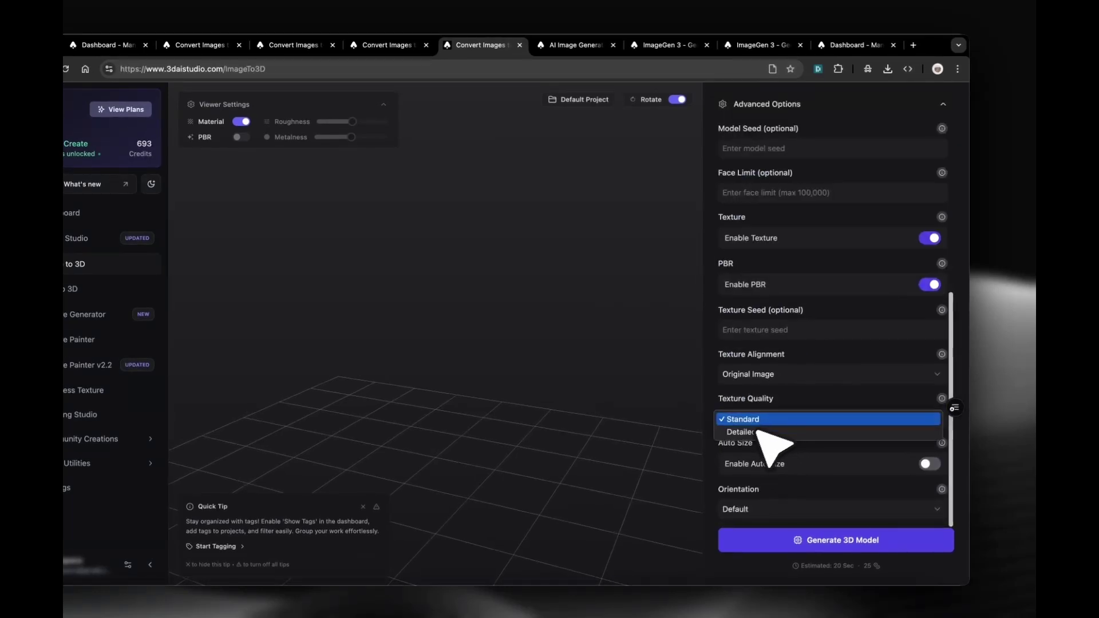
{"action": "scroll", "coordinate": [767, 450], "scroll_direction": "up", "scroll_amount": 5}
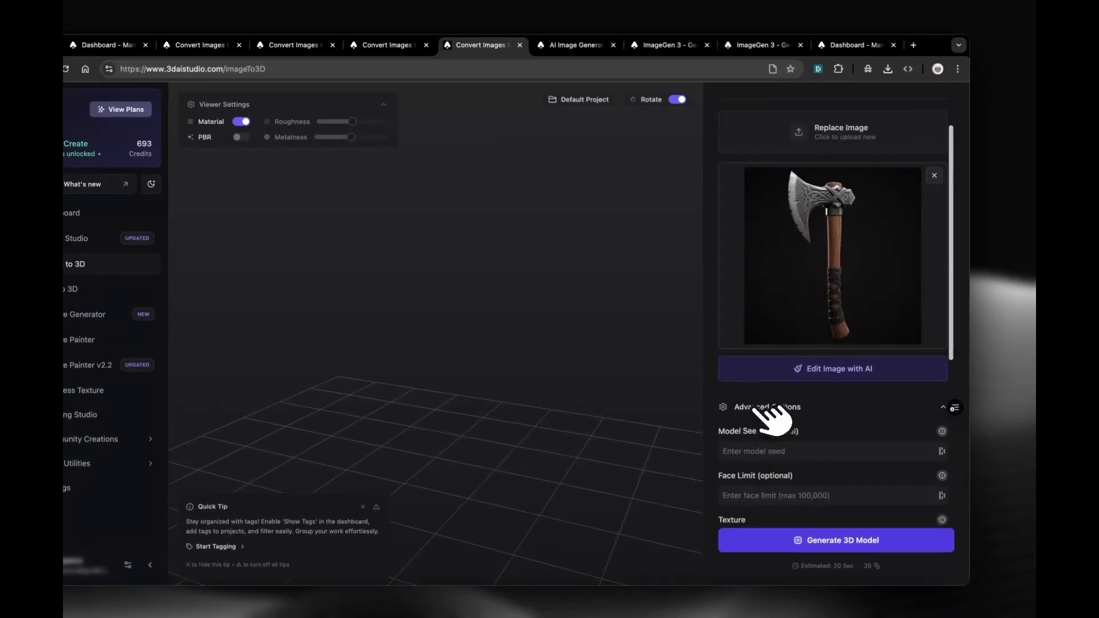
{"action": "left_click", "coordinate": [761, 408]}
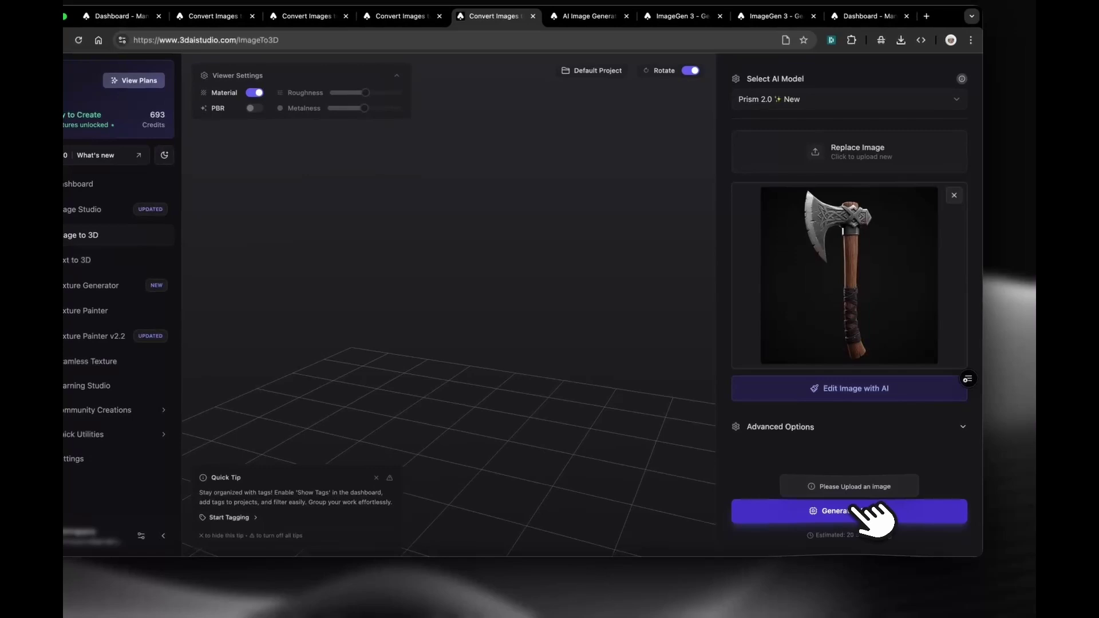
{"action": "left_click", "coordinate": [868, 541]}
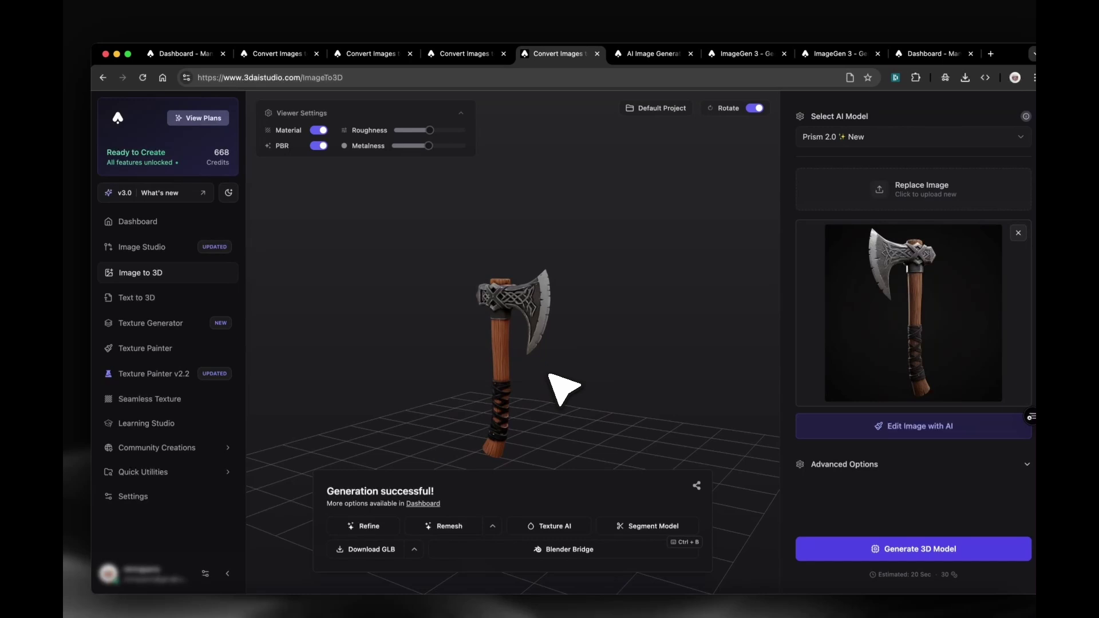
{"action": "left_click", "coordinate": [319, 131]}
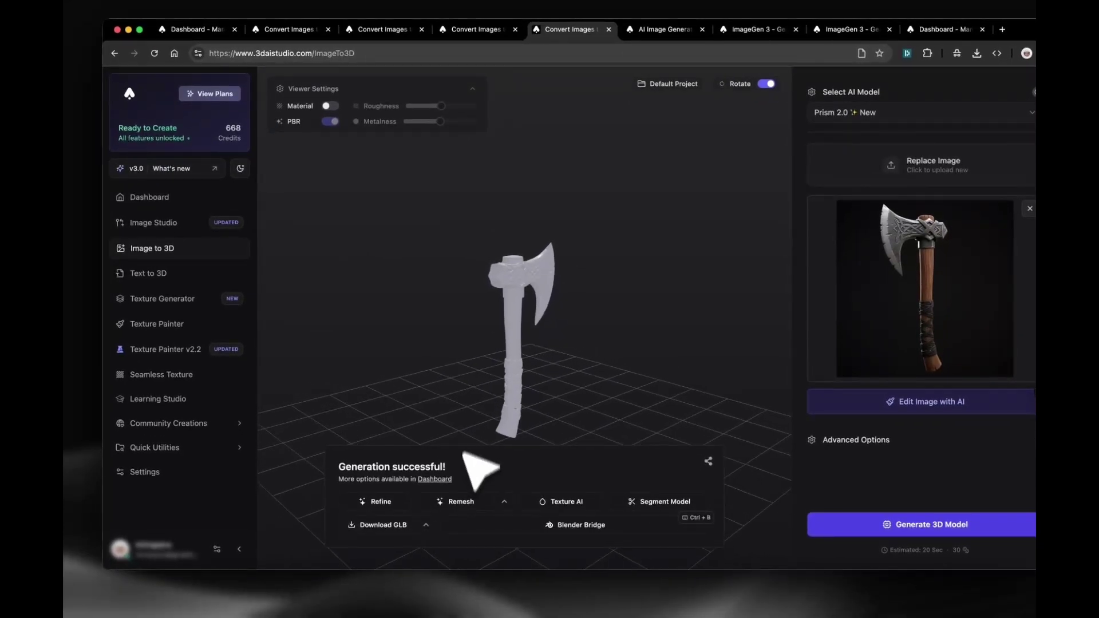
Open the Dashboard and browse the pages of generated images and 3D models under All Files
{"action": "left_click", "coordinate": [452, 501]}
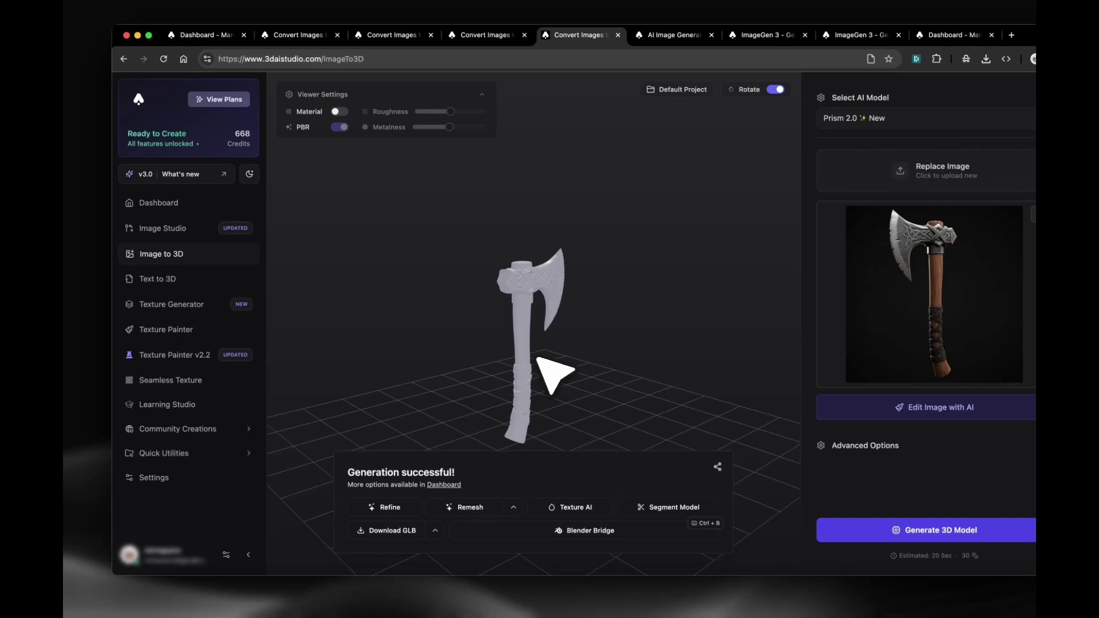
{"action": "left_click", "coordinate": [236, 212]}
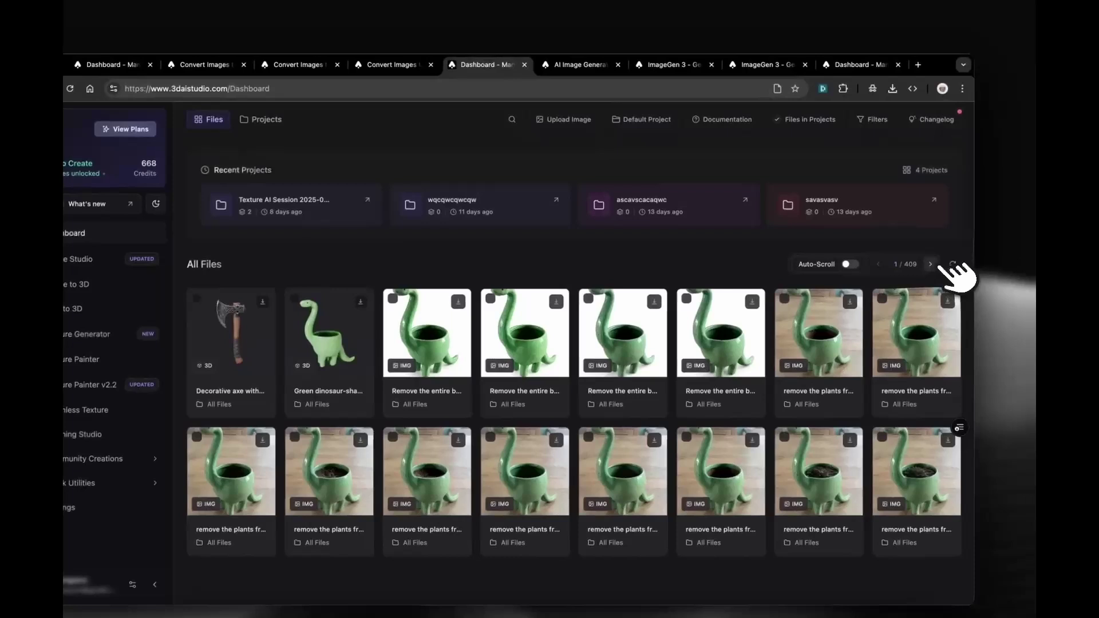
{"action": "left_click", "coordinate": [938, 265]}
{"action": "left_click", "coordinate": [837, 331]}
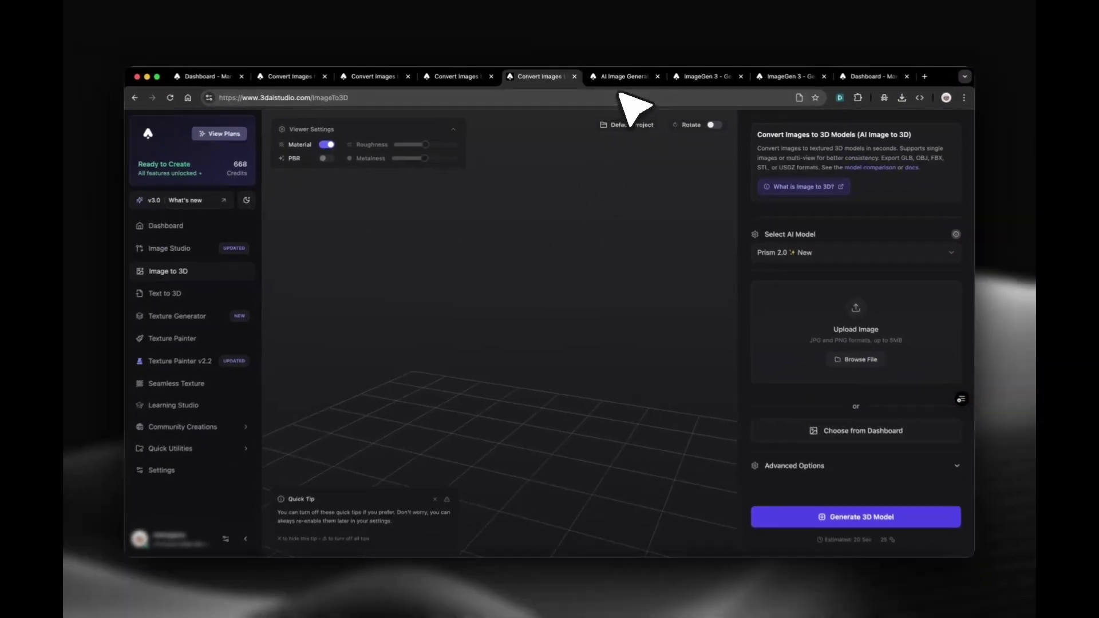
Generate four images in Image Studio with ImageGen 3 from the prompt "3d Stylized warrior figurine holding a sword, clear background, pixar style"
{"action": "left_click", "coordinate": [628, 77]}
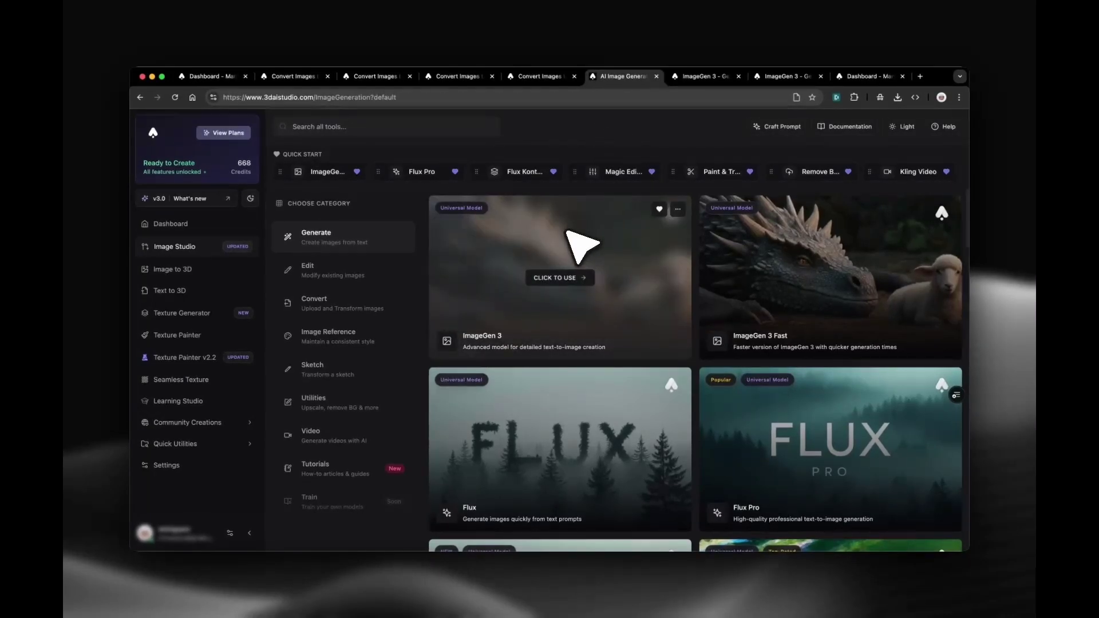
{"action": "scroll", "coordinate": [568, 232], "scroll_direction": "down", "scroll_amount": 6}
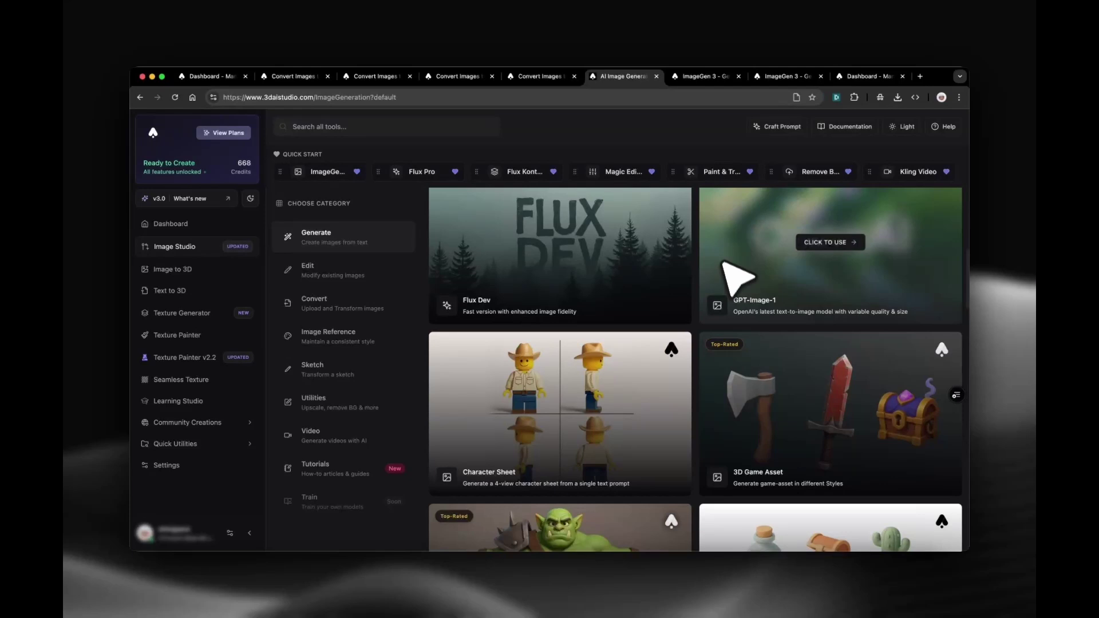
{"action": "scroll", "coordinate": [749, 405], "scroll_direction": "down", "scroll_amount": 5}
{"action": "scroll", "coordinate": [634, 348], "scroll_direction": "up", "scroll_amount": 10}
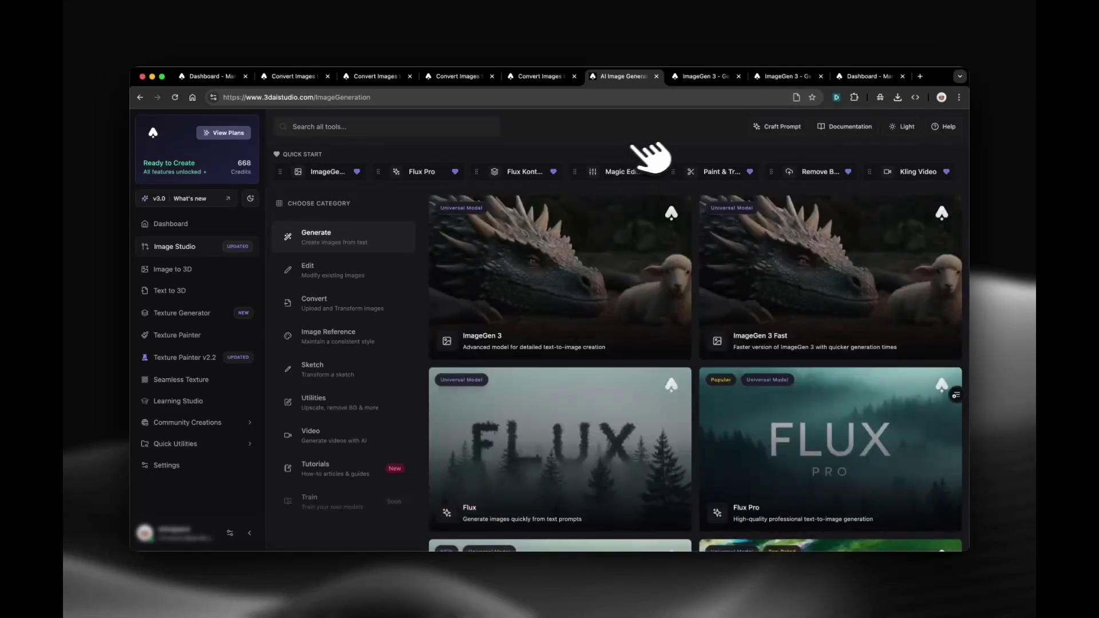
{"action": "left_click", "coordinate": [589, 257]}
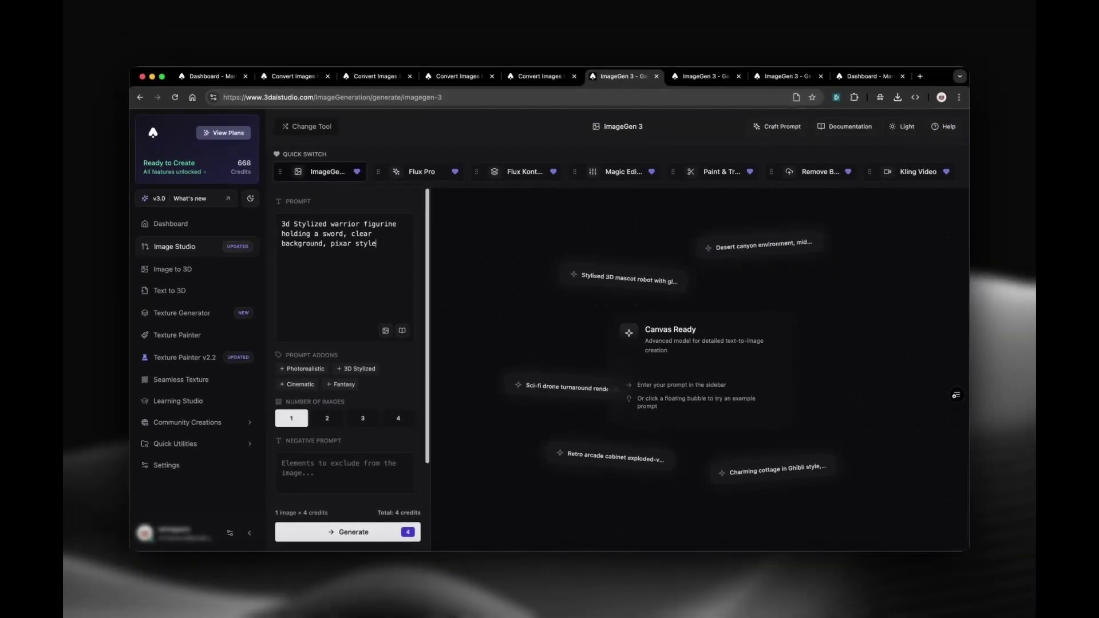
{"action": "left_click", "coordinate": [406, 421]}
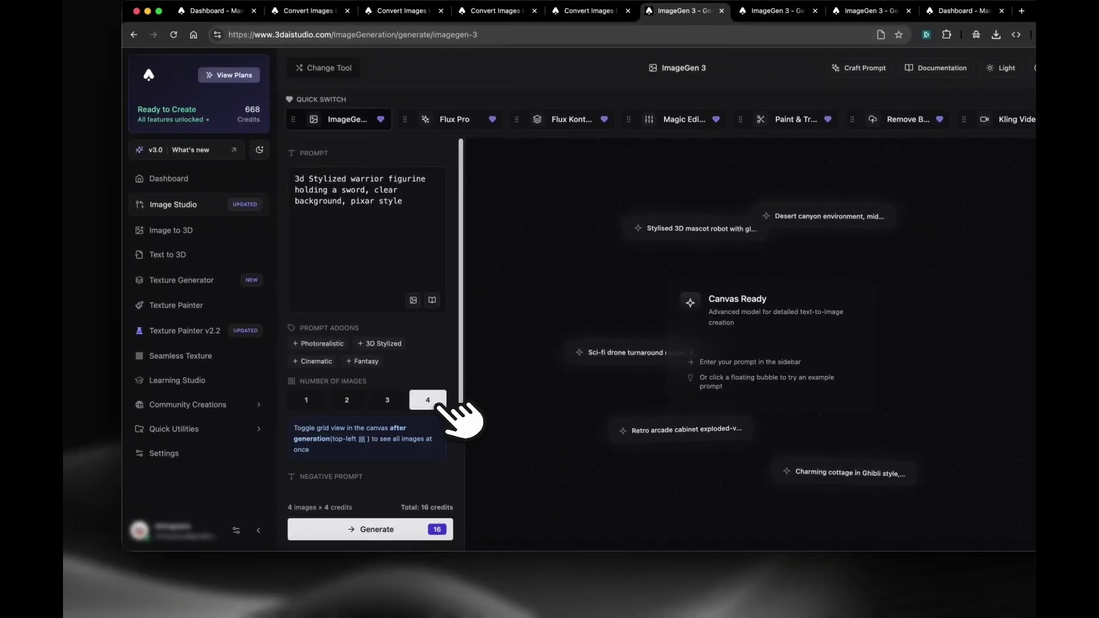
{"action": "scroll", "coordinate": [449, 410], "scroll_direction": "down", "scroll_amount": 2}
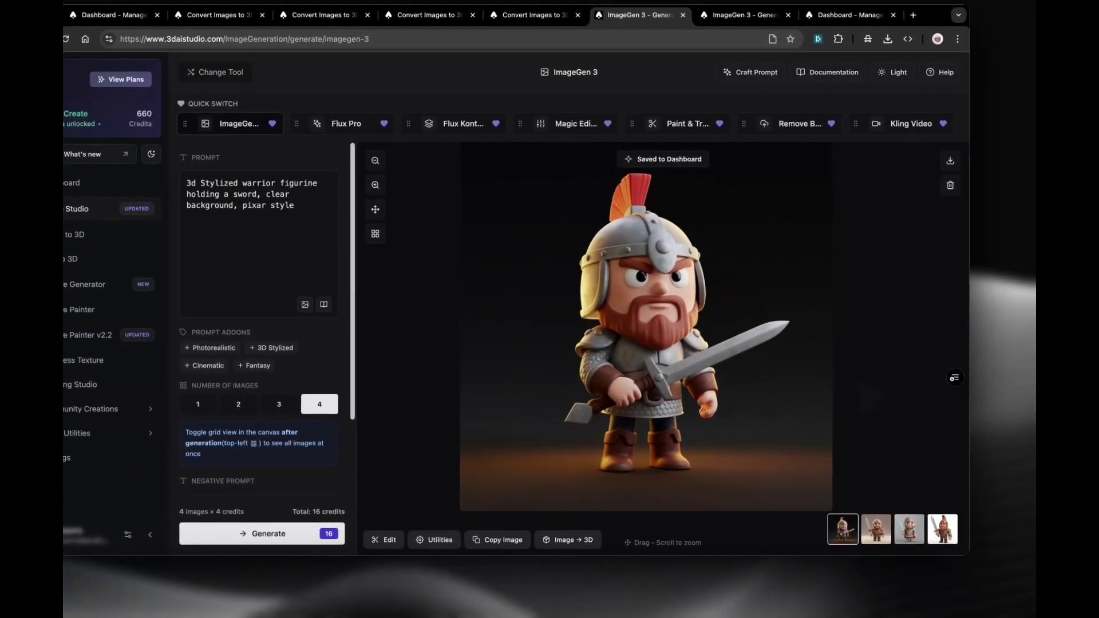
Send the fourth warrior image, with the white background, to Image to 3D and generate its 3D model
{"action": "left_click", "coordinate": [944, 527]}
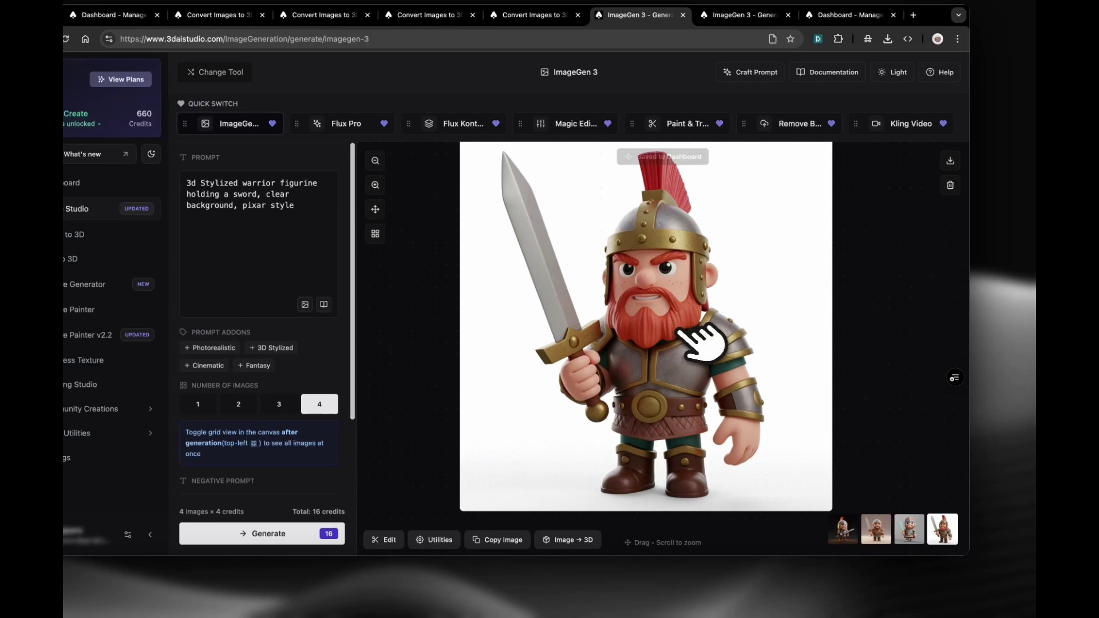
{"action": "left_click", "coordinate": [563, 541]}
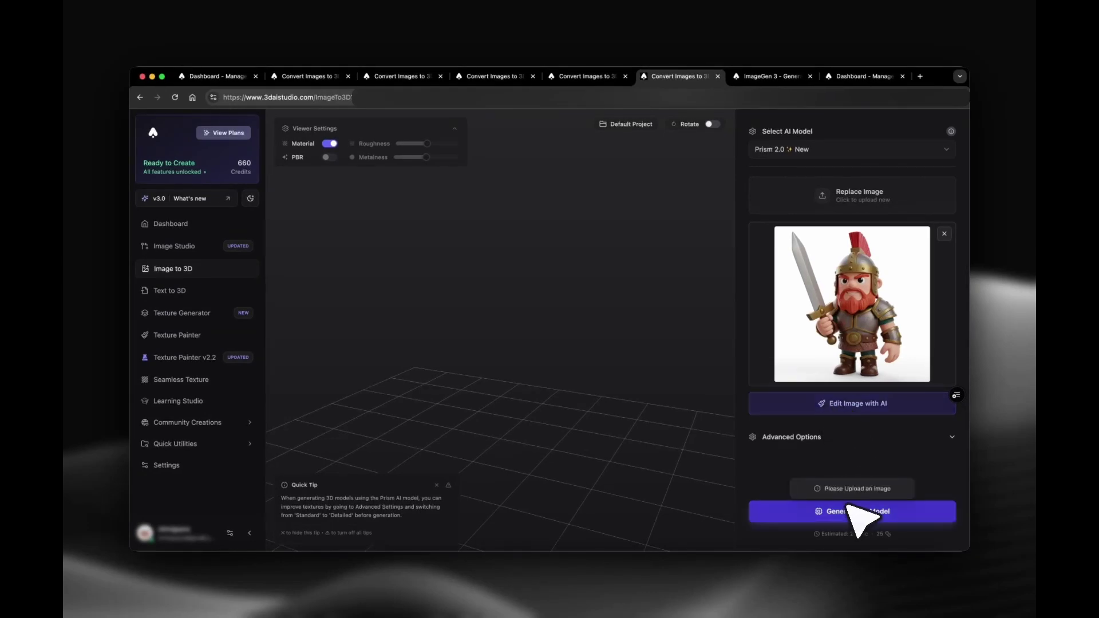
{"action": "left_click", "coordinate": [851, 503]}
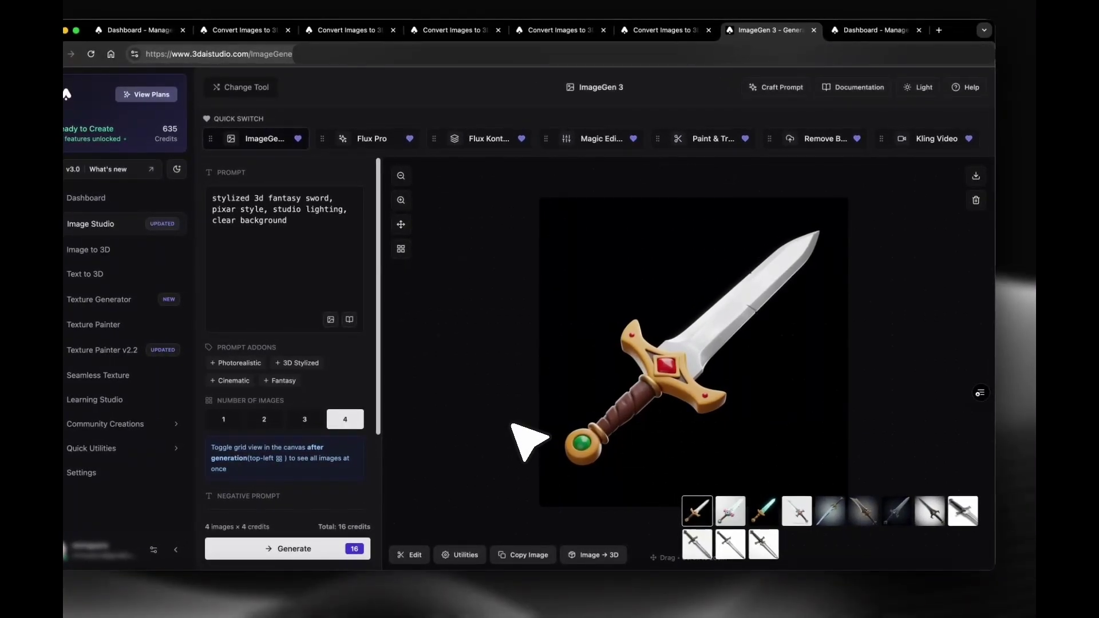
Compare the first four fantasy sword images in the ImageGen 3 results, ending on the gold-hilted sword with the red gem
{"action": "left_click", "coordinate": [730, 510]}
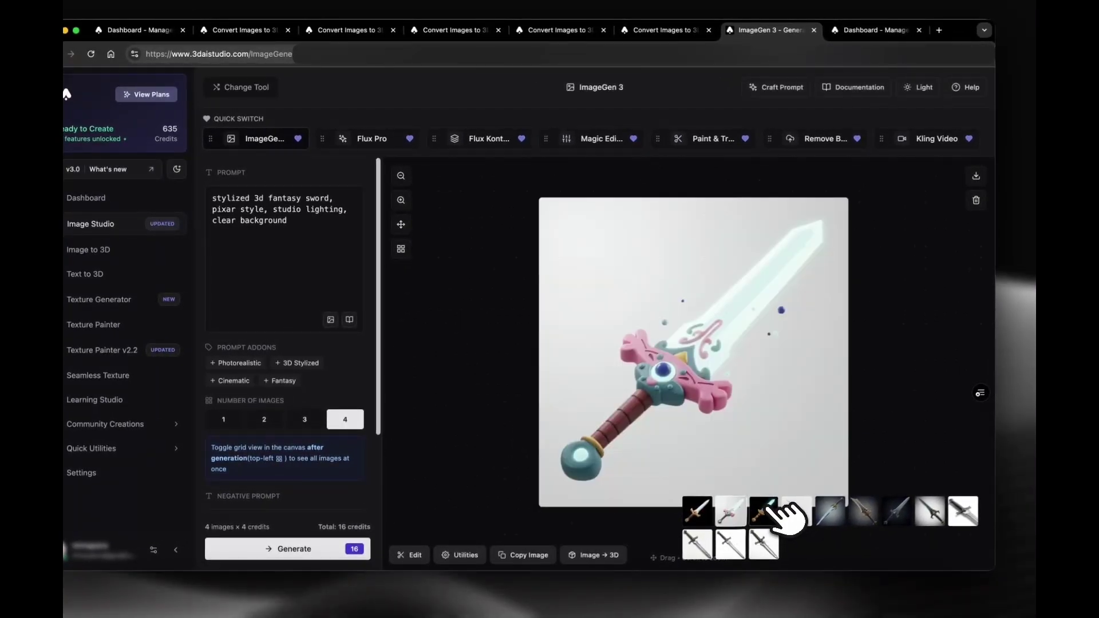
{"action": "left_click", "coordinate": [763, 510]}
{"action": "left_click", "coordinate": [797, 511]}
{"action": "left_click", "coordinate": [761, 510]}
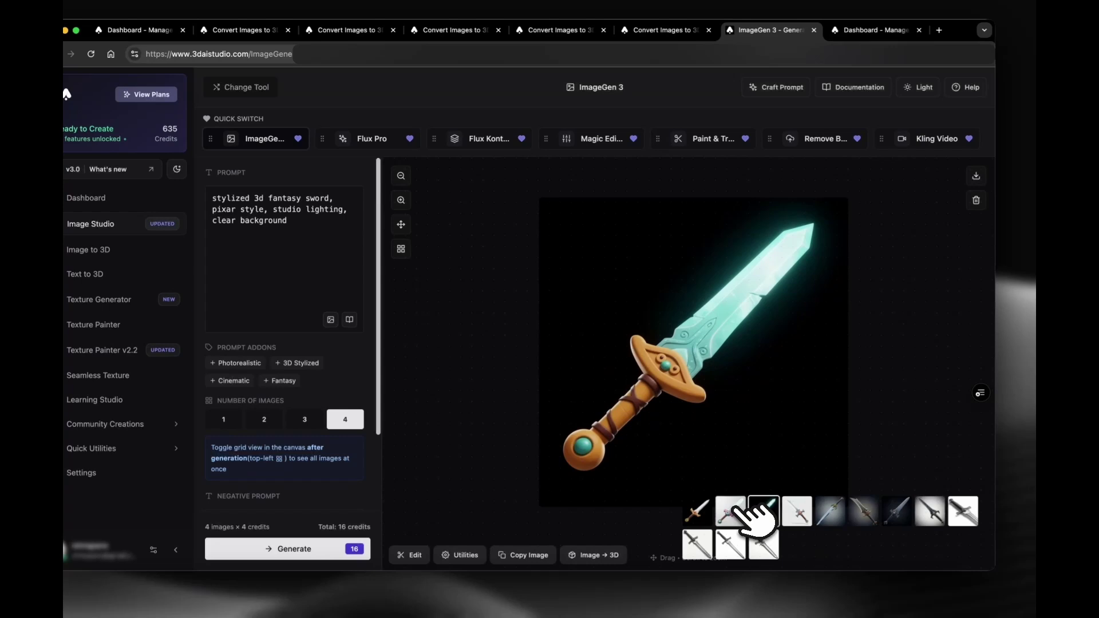
{"action": "left_click", "coordinate": [724, 511]}
{"action": "left_click", "coordinate": [692, 510]}
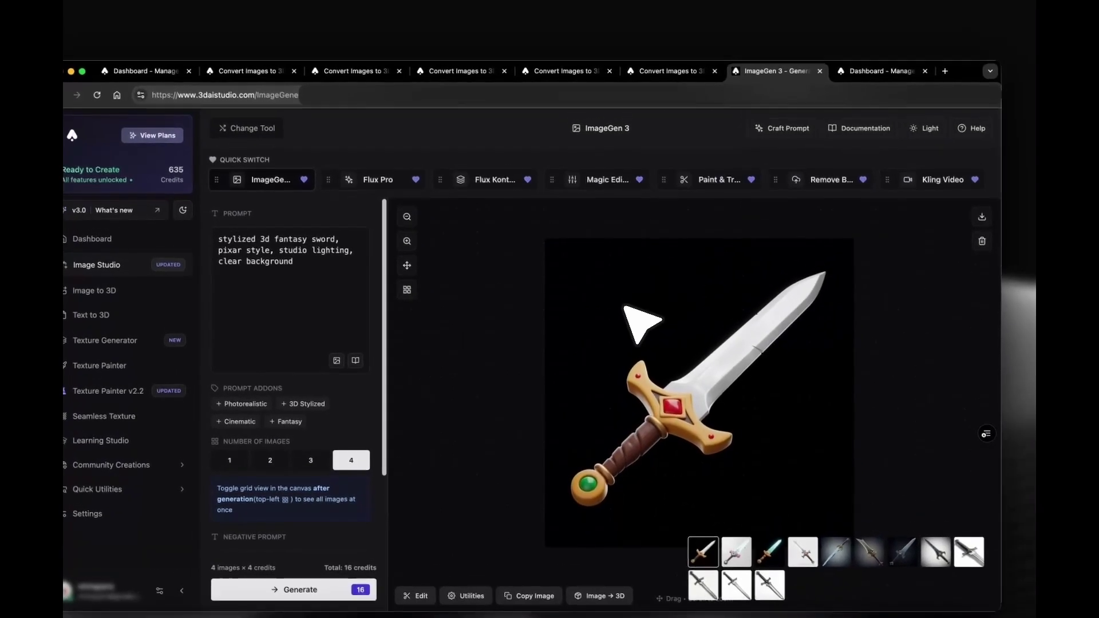
Return to the warrior's generated 3D model and inspect its shape with the material display off
{"action": "left_click", "coordinate": [674, 73]}
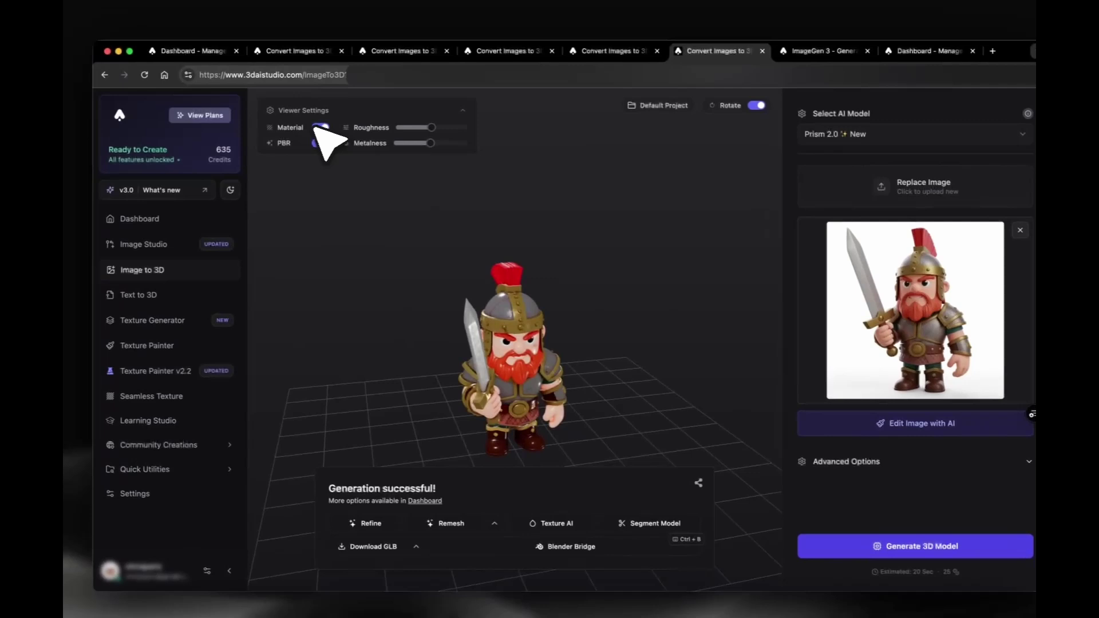
{"action": "left_click", "coordinate": [263, 121]}
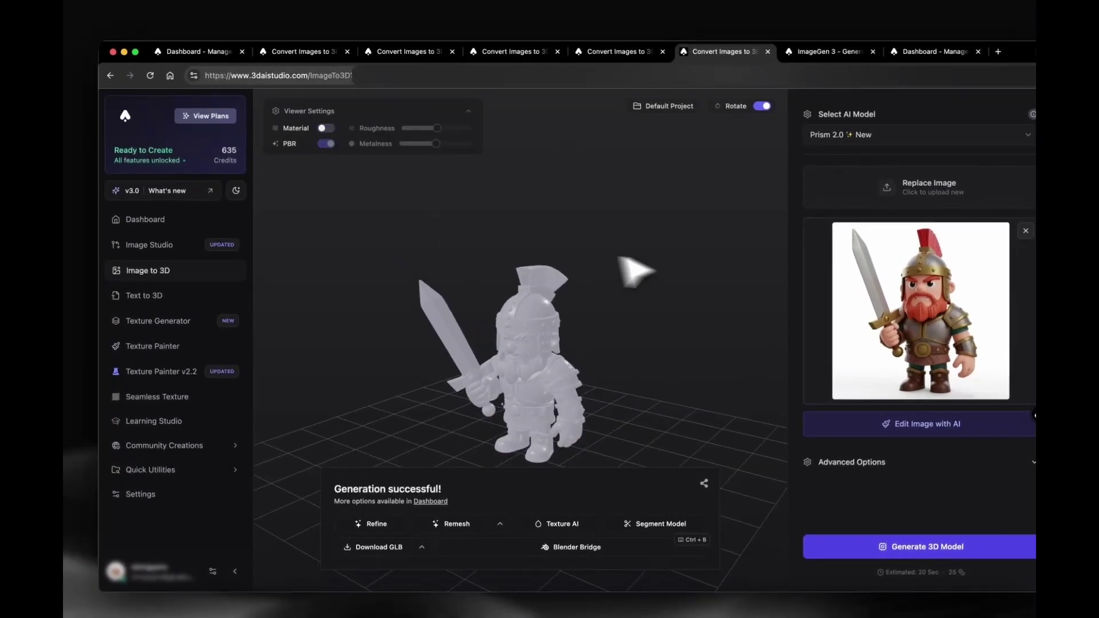